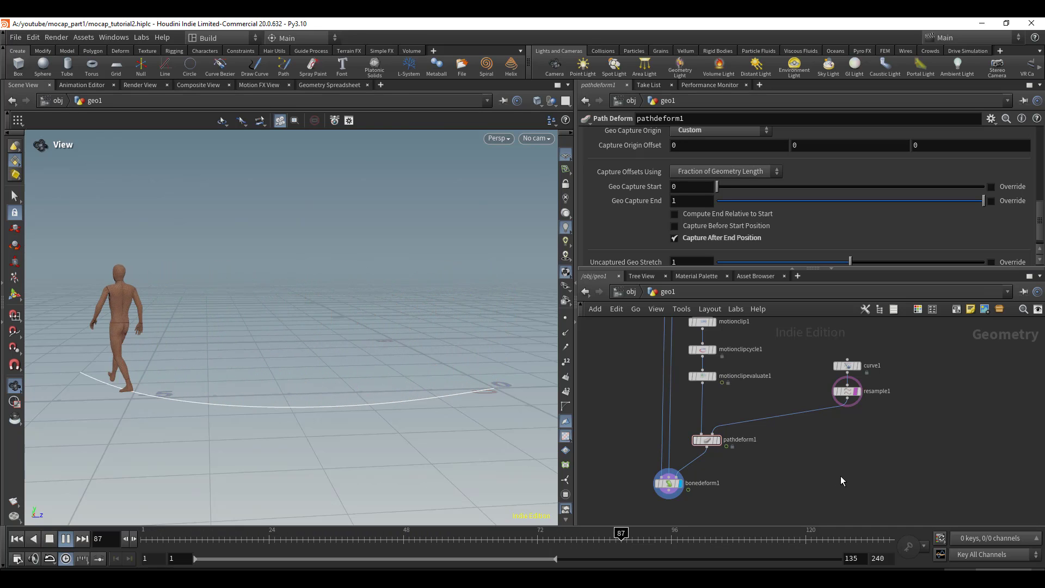
Step: Create a Geometry object in the empty scene and enter its network
click(853, 407)
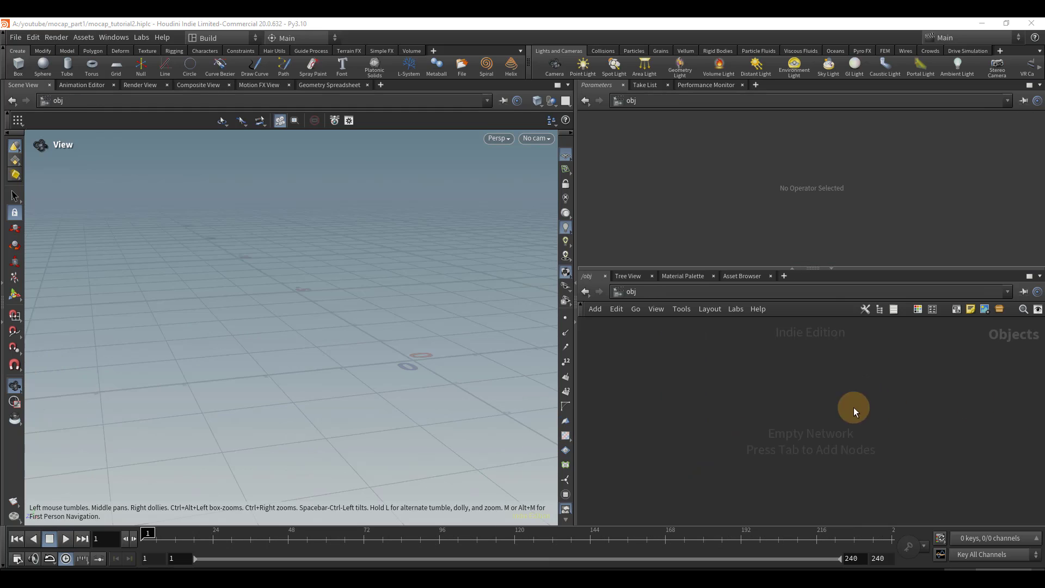
key(Tab)
text(ge)
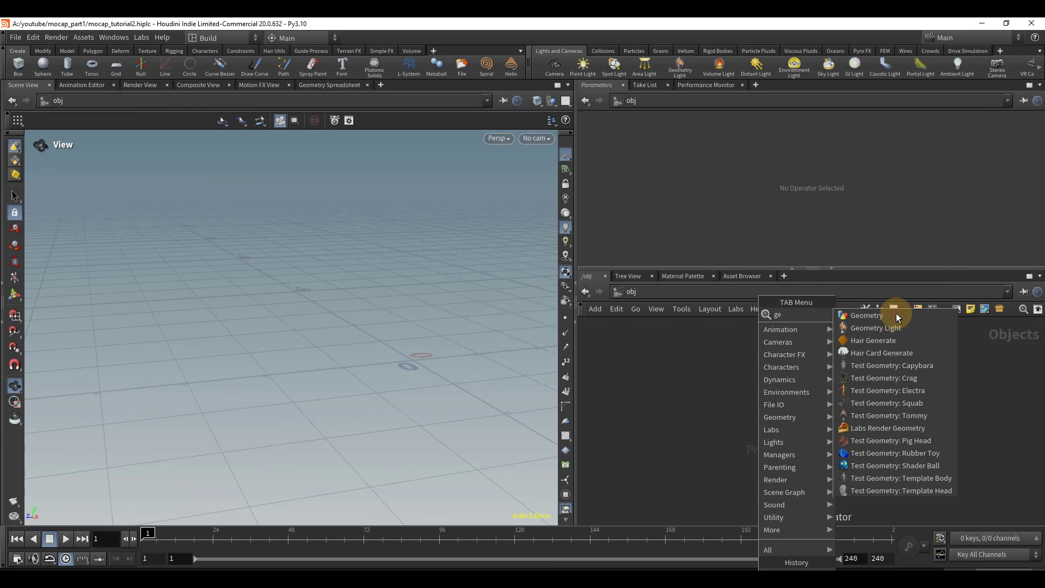
click(893, 320)
click(750, 399)
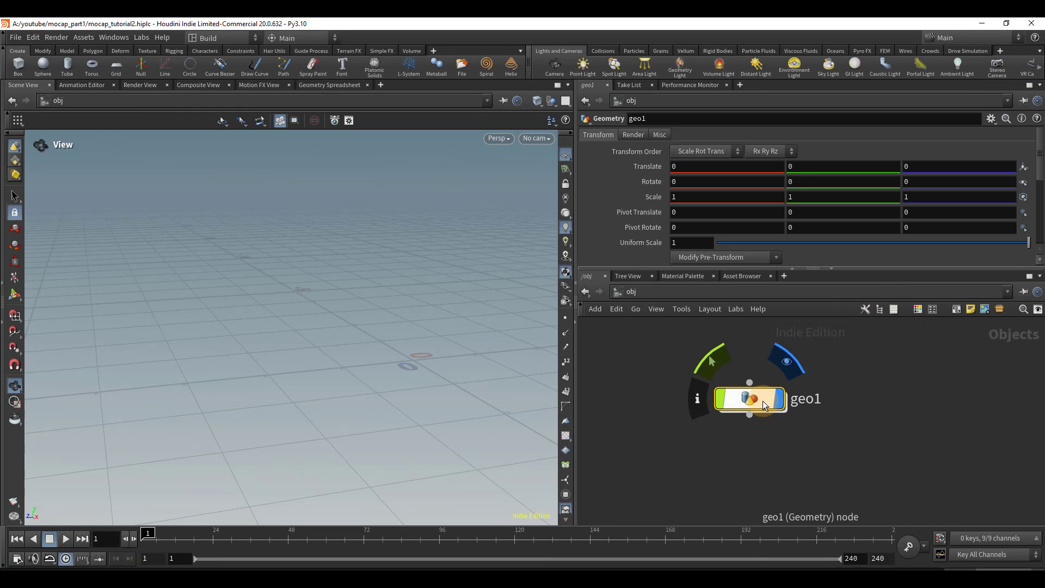
double_click(762, 400)
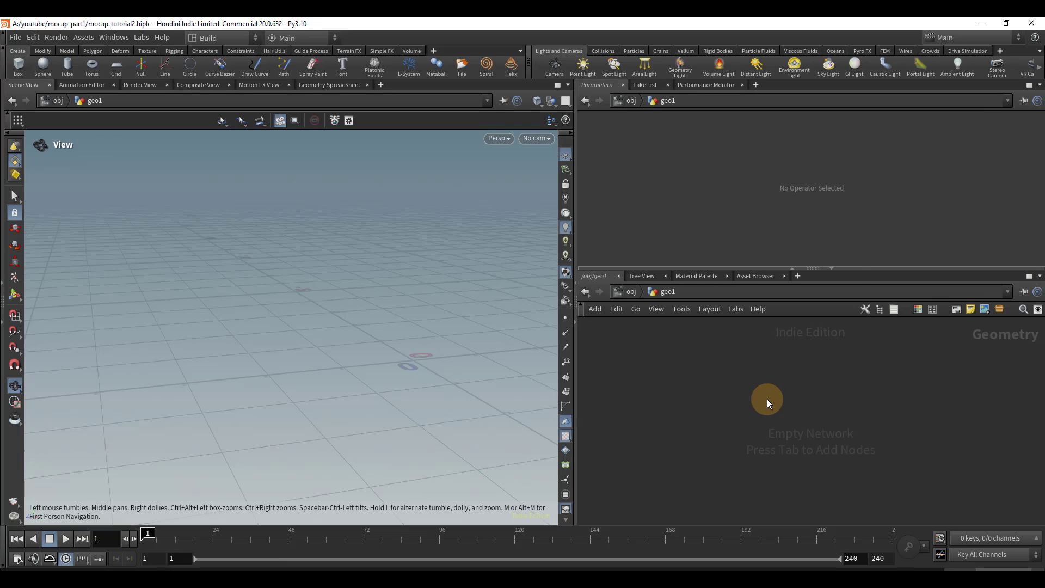
Step: Add an FBX Character Import node and load $HIP/mocap/Walking.fbx as its FBX file
key(Tab)
text(fbx)
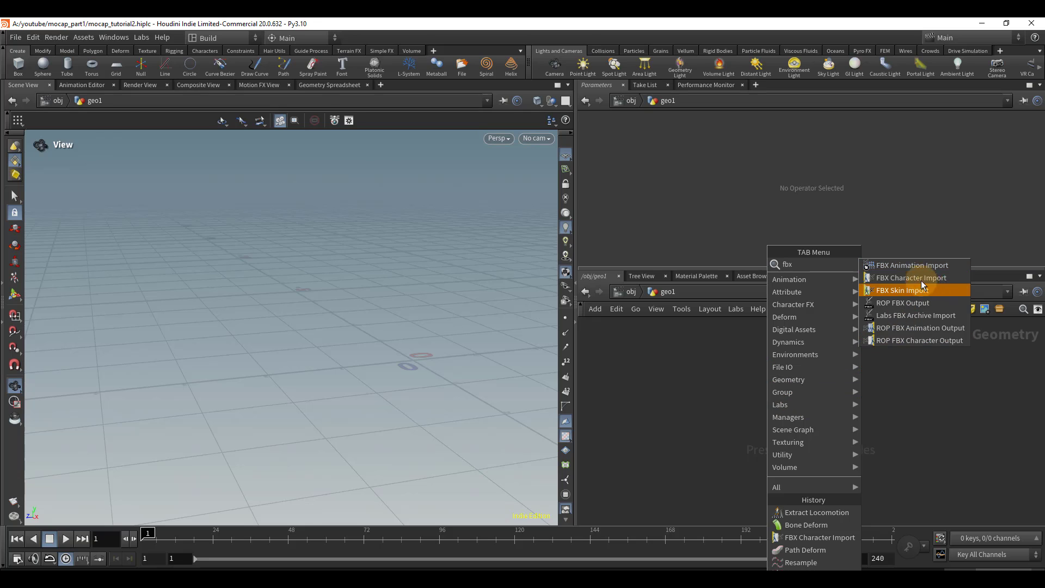
click(923, 278)
click(770, 404)
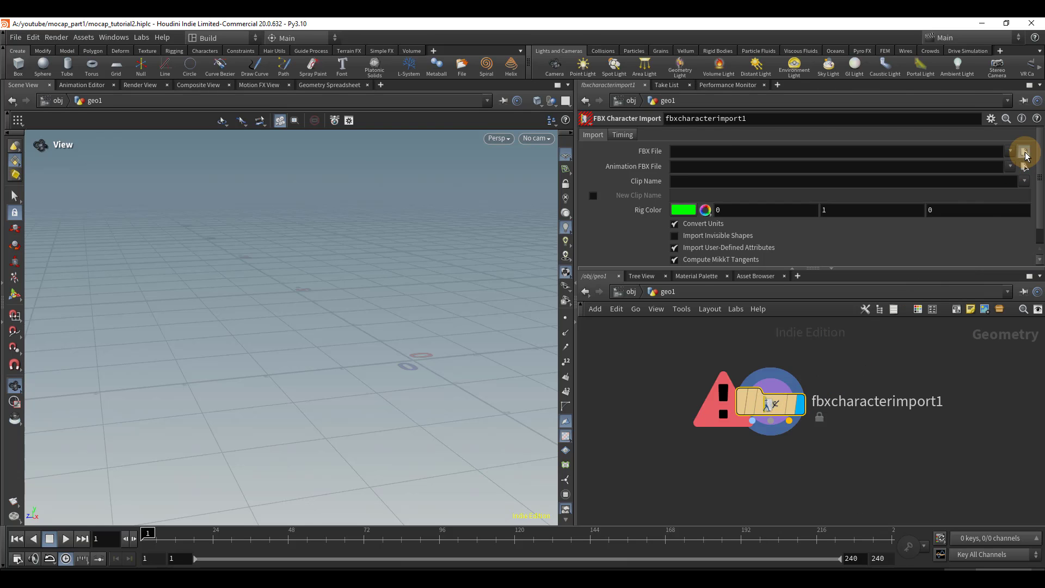
click(1026, 155)
double_click(777, 121)
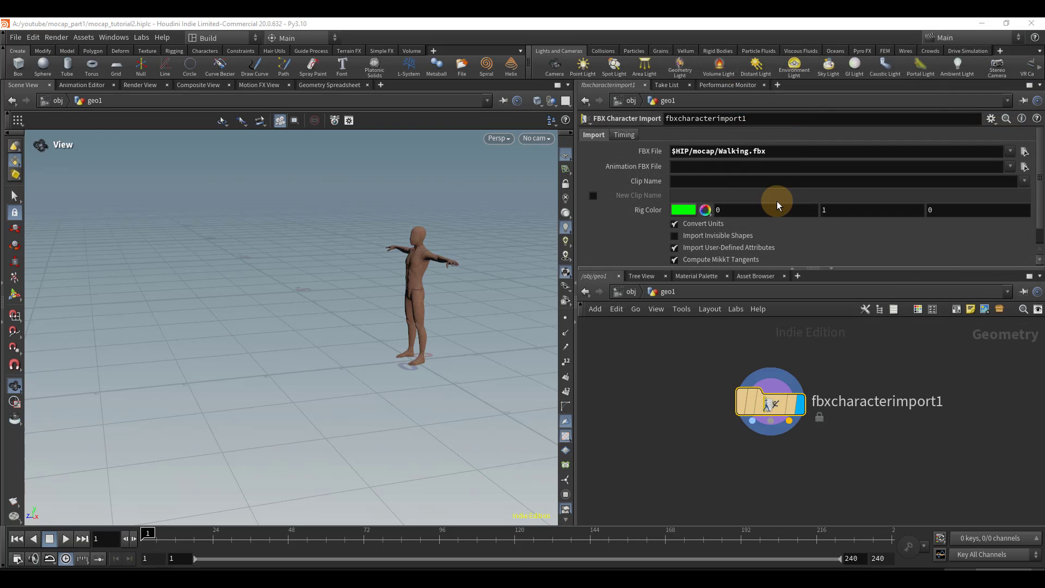
drag(443, 271, 479, 263)
scroll(746, 407, down, 3)
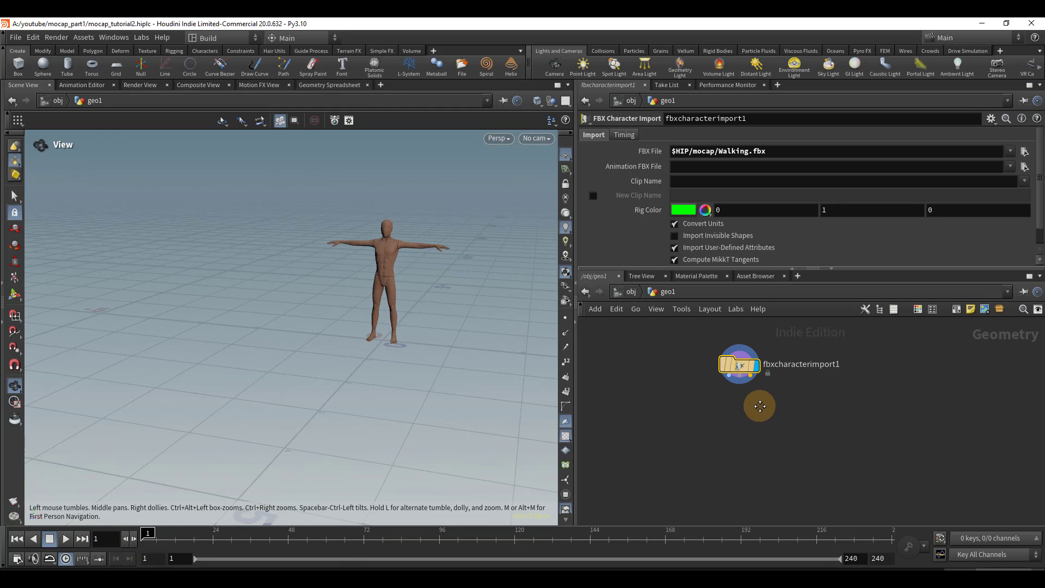
Step: Add a Bone Deform node below the character import, wire all three import outputs into it, and display it
middle_drag(752, 413, 734, 426)
key(Tab)
text(bondef)
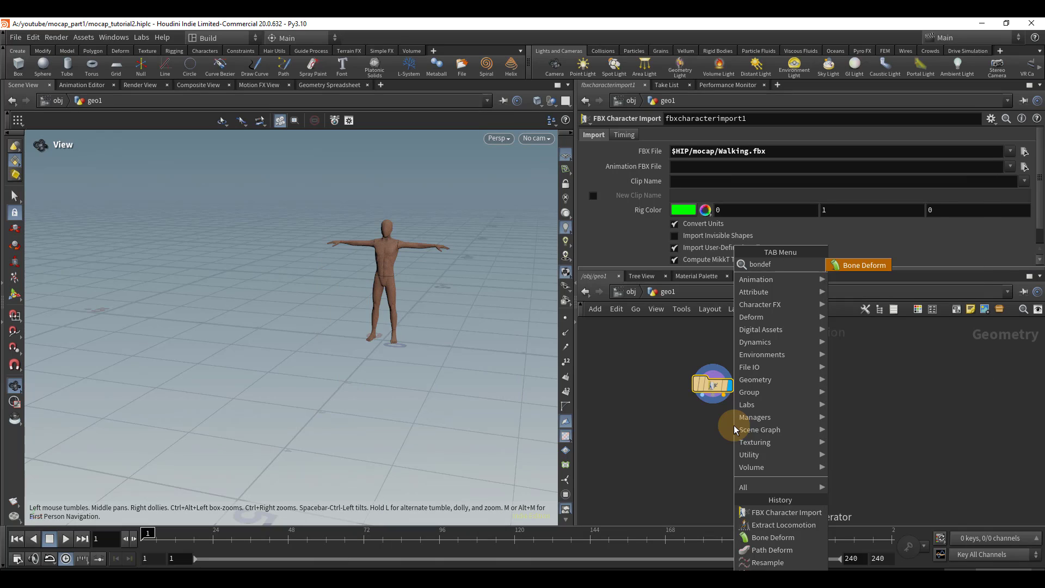
key(Return)
click(714, 446)
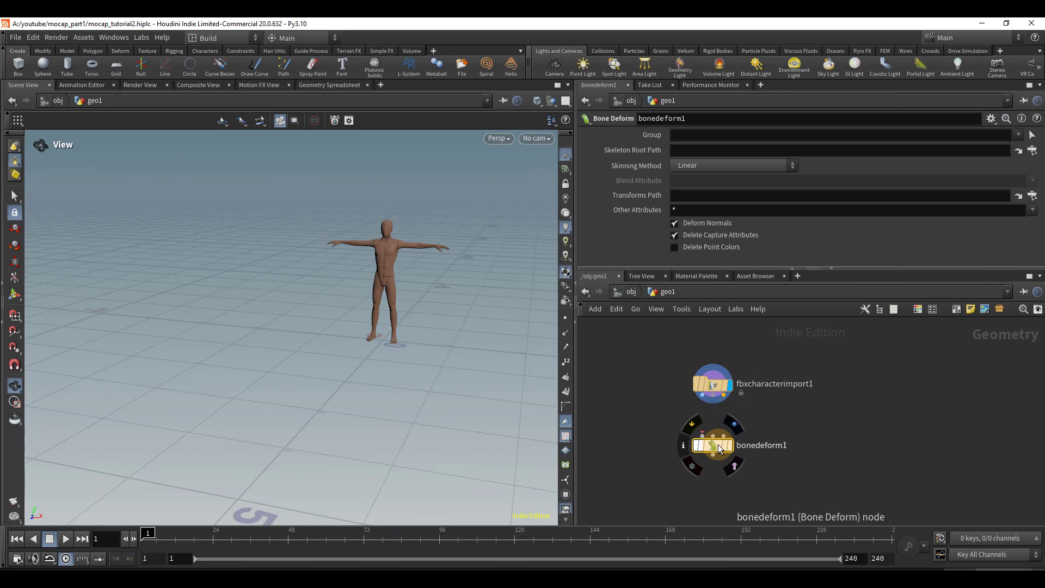
mouse_move(720, 449)
mouse_down()
mouse_move(737, 401)
mouse_move(732, 445)
mouse_move(712, 467)
mouse_up()
click(729, 445)
scroll(781, 451, down, 2)
middle_drag(781, 450, 728, 401)
scroll(728, 400, up, 1)
Step: Preview the walk animation by scrubbing the timeline to frame 57 and back to frame 1
drag(153, 539, 316, 538)
drag(373, 374, 327, 373)
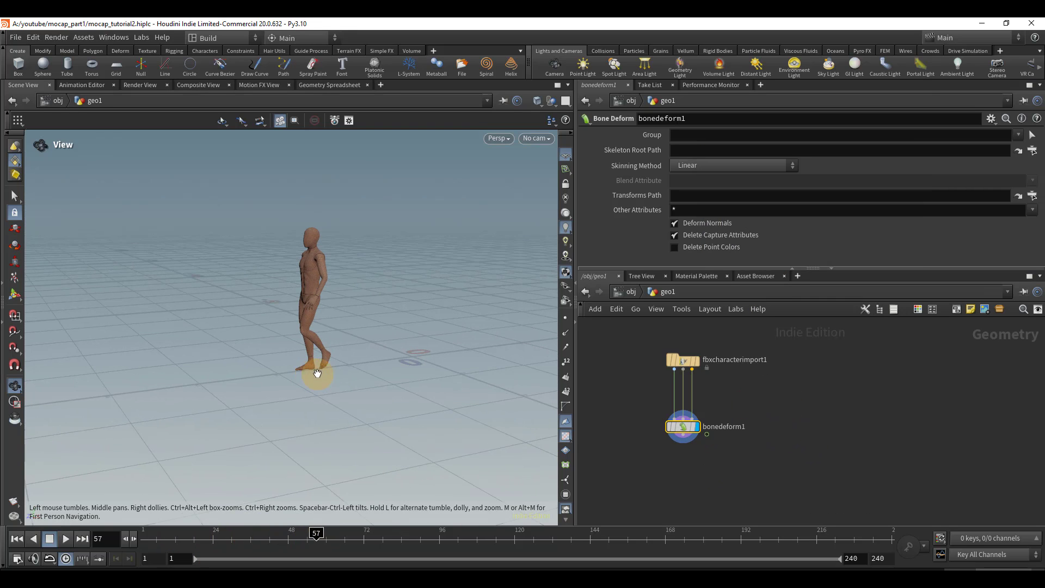
drag(172, 539, 143, 564)
Step: Insert an Extract Locomotion node on the animated pose wire between the character import and Bone Deform
drag(678, 443, 680, 467)
click(756, 383)
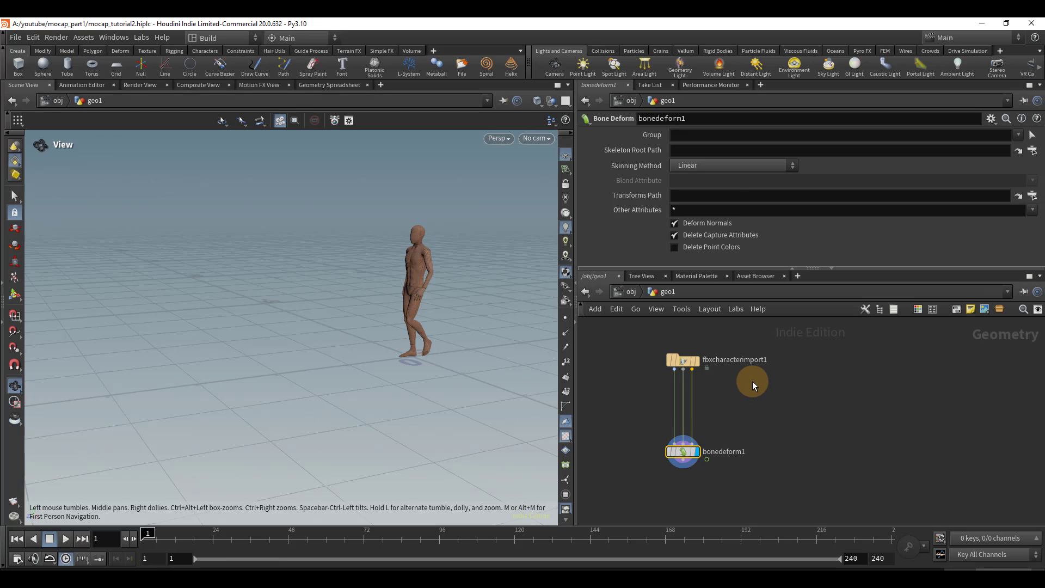
key(Tab)
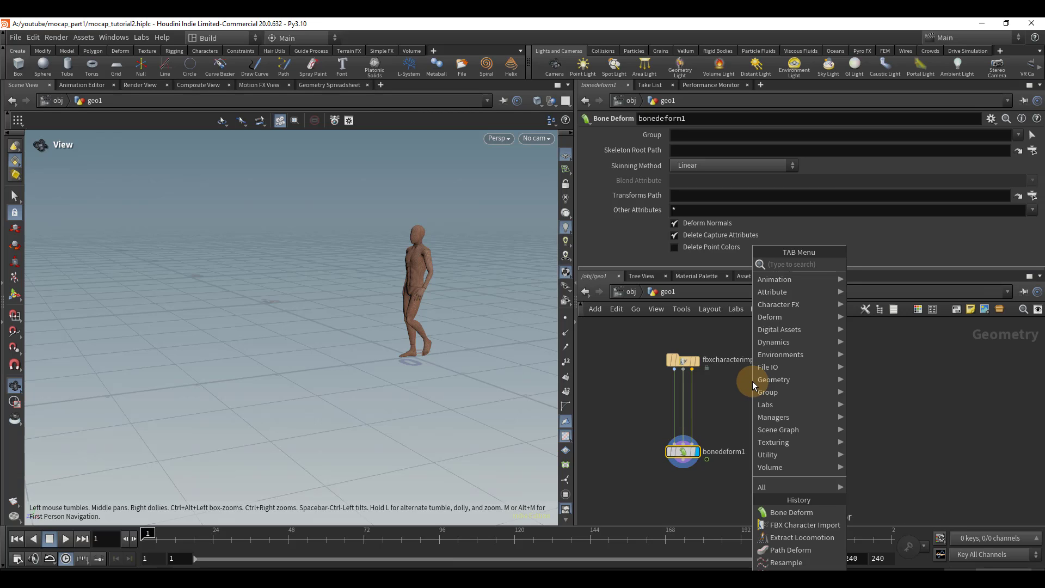
text(extra)
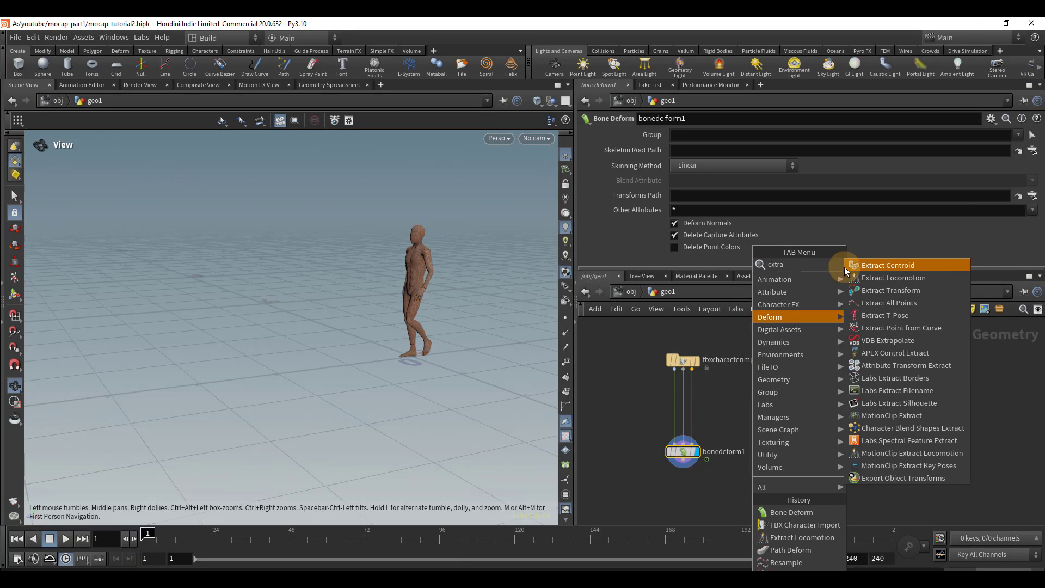
click(908, 276)
click(693, 400)
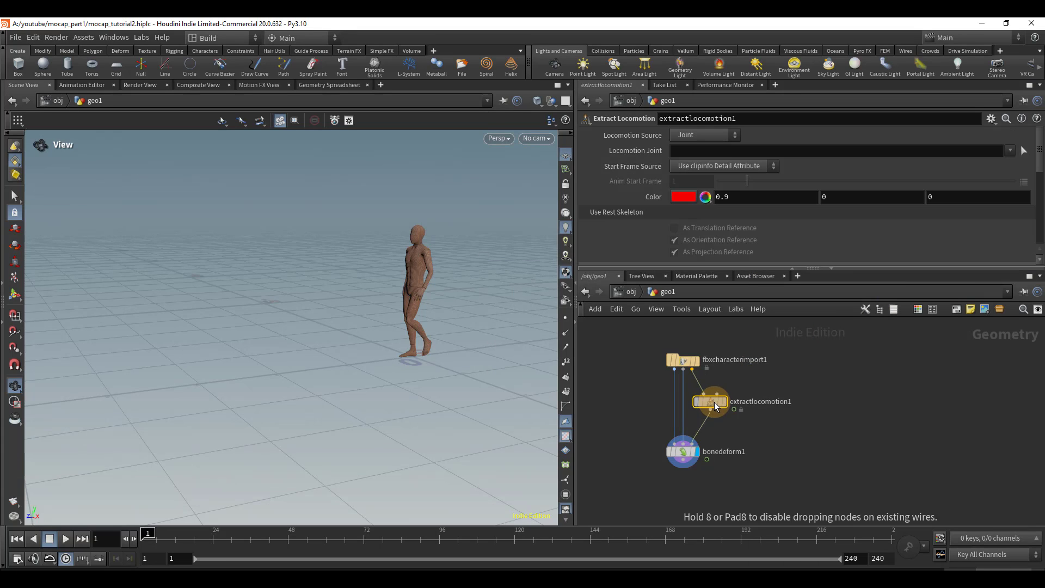
drag(164, 544, 119, 550)
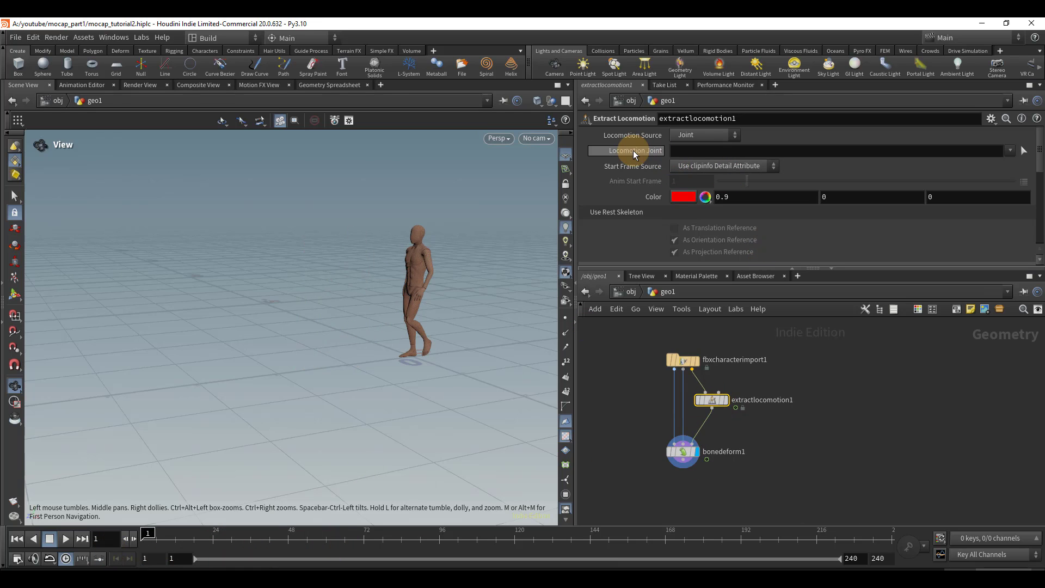
Step: Set the Extract Locomotion node's locomotion joint to mixamorig1:Hips and scrub the animation to frame 24
click(1010, 151)
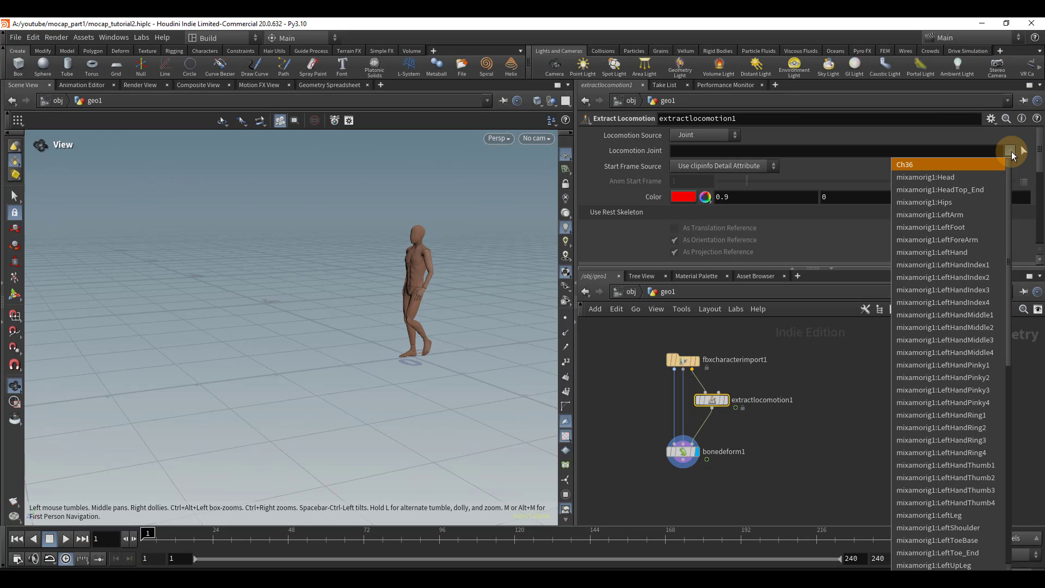
click(956, 201)
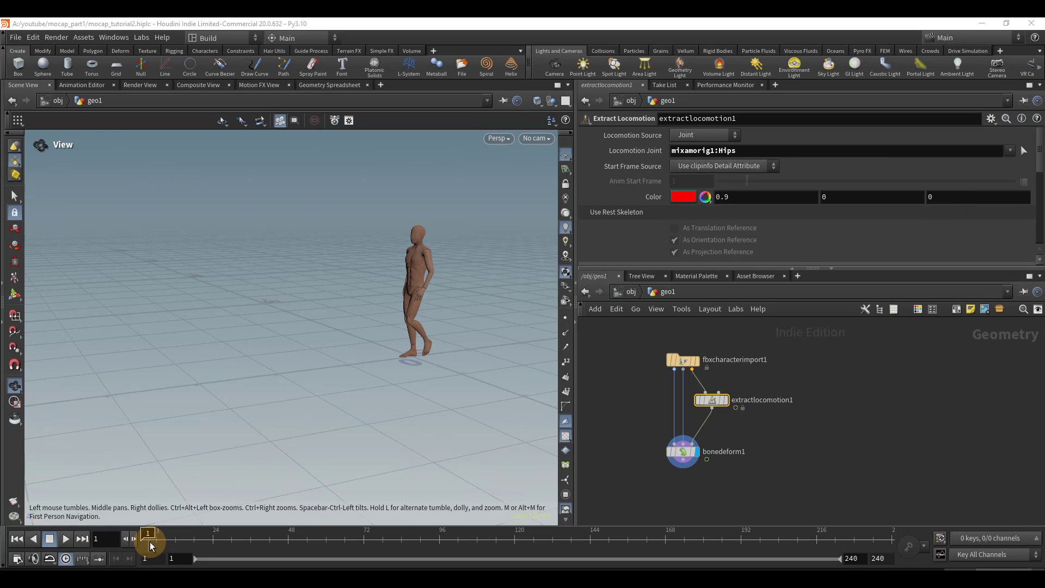
drag(152, 545, 212, 561)
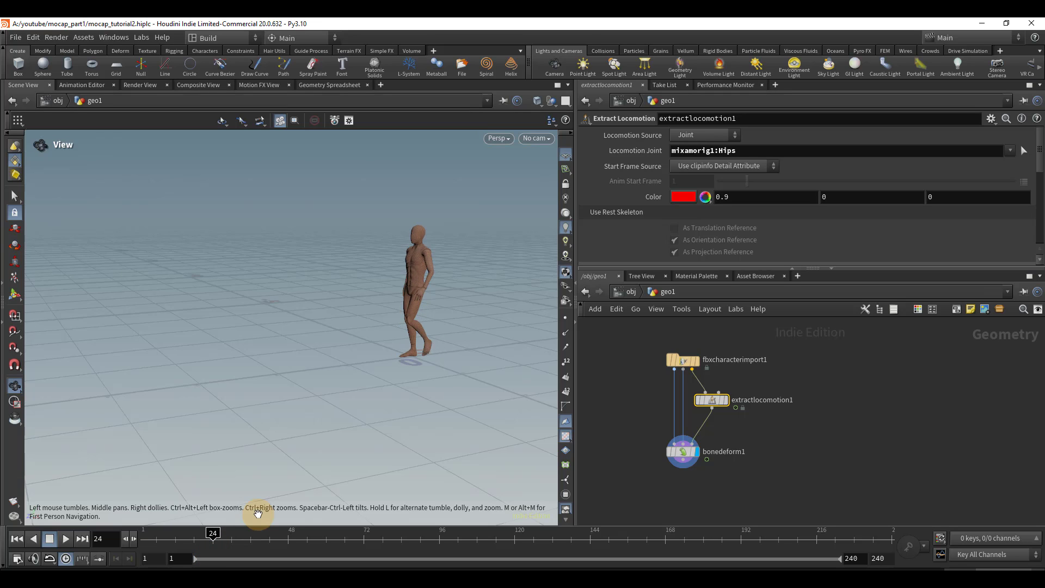
Step: Insert a MotionClip node between Extract Locomotion and Bone Deform and display it
drag(683, 451, 679, 480)
scroll(778, 444, down, 2)
mouse_move(735, 437)
middle_down()
mouse_move(722, 431)
mouse_move(742, 437)
middle_up()
drag(676, 458, 670, 472)
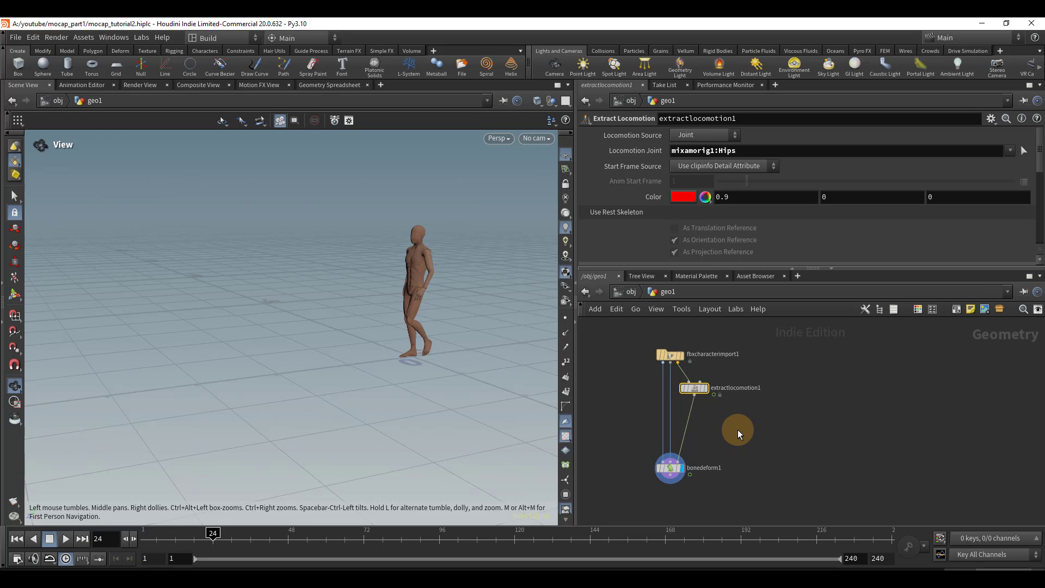
key(Tab)
text(motc)
key(Return)
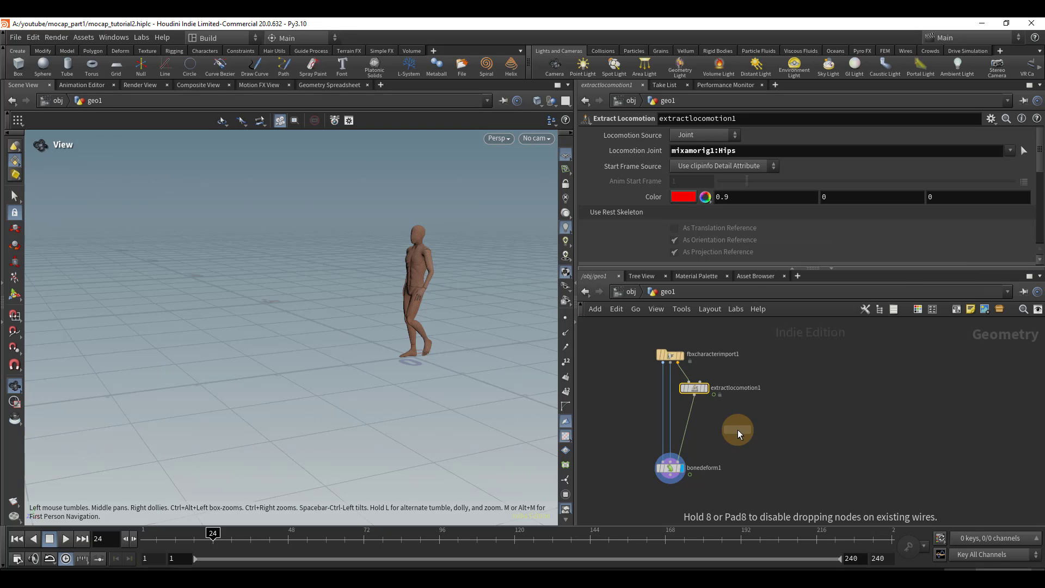
scroll(707, 418, up, 3)
drag(683, 429, 691, 425)
click(707, 417)
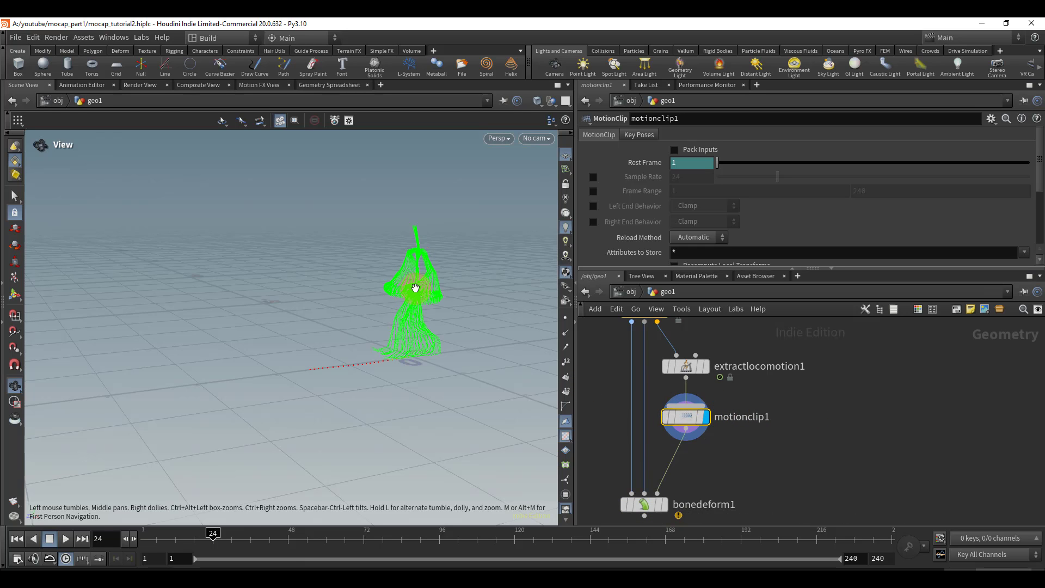
Step: Switch the display back to the Bone Deform node and return the timeline to frame 1
drag(410, 298, 398, 261)
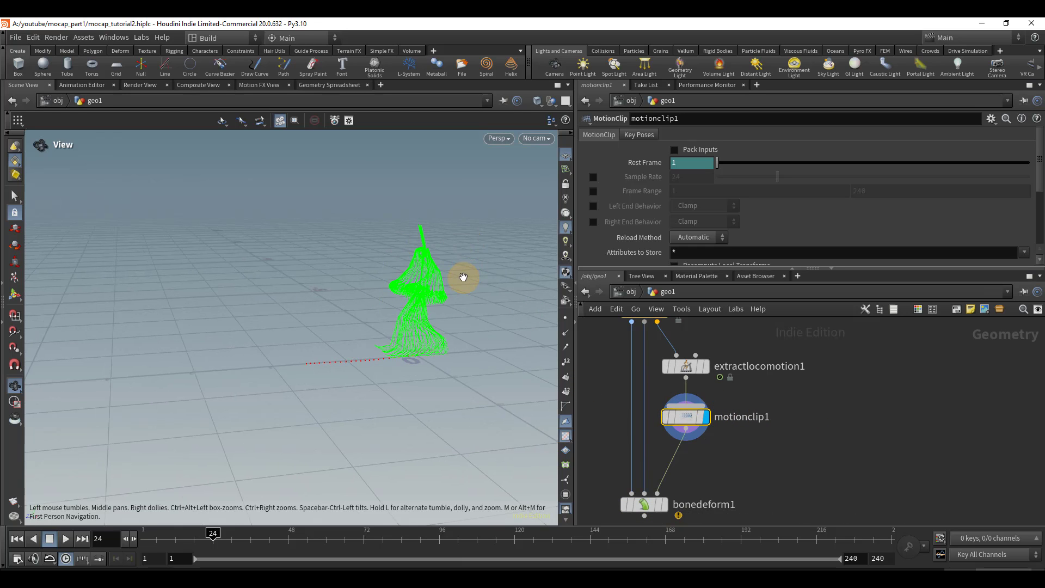
middle_drag(463, 277, 402, 266)
right_drag(370, 284, 335, 301)
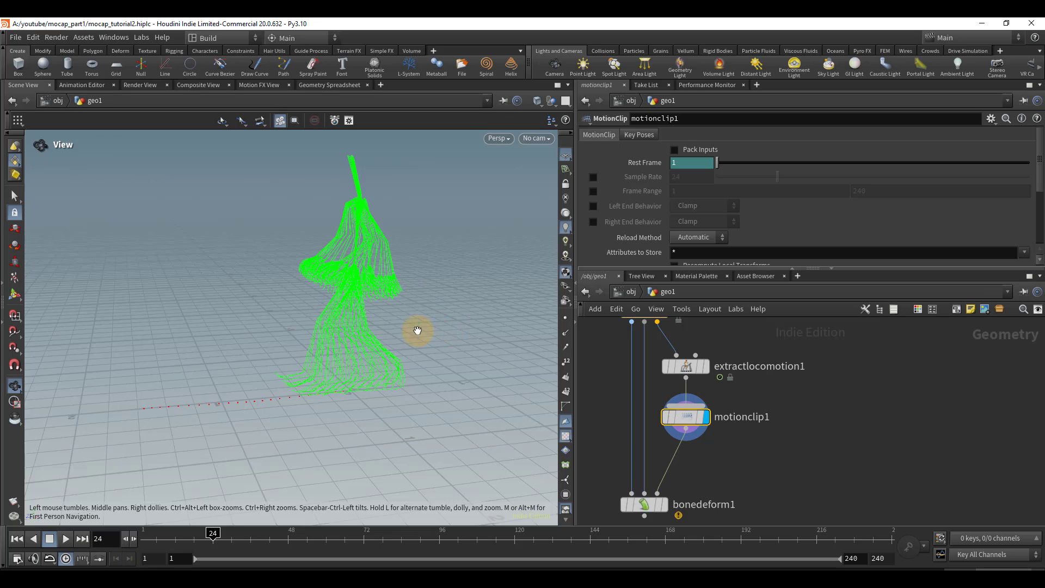
scroll(716, 387, down, 3)
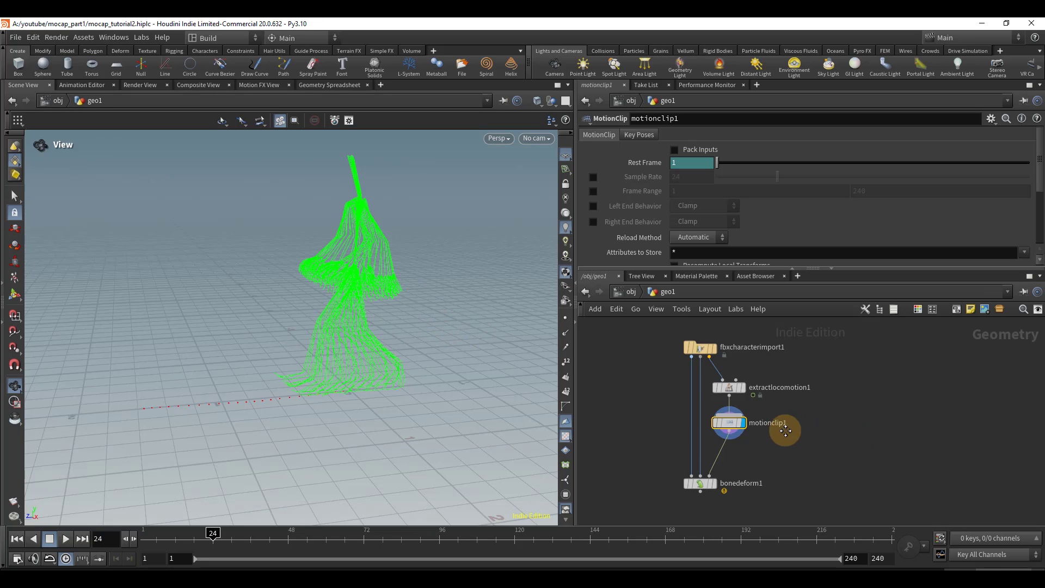
mouse_move(642, 449)
click(664, 467)
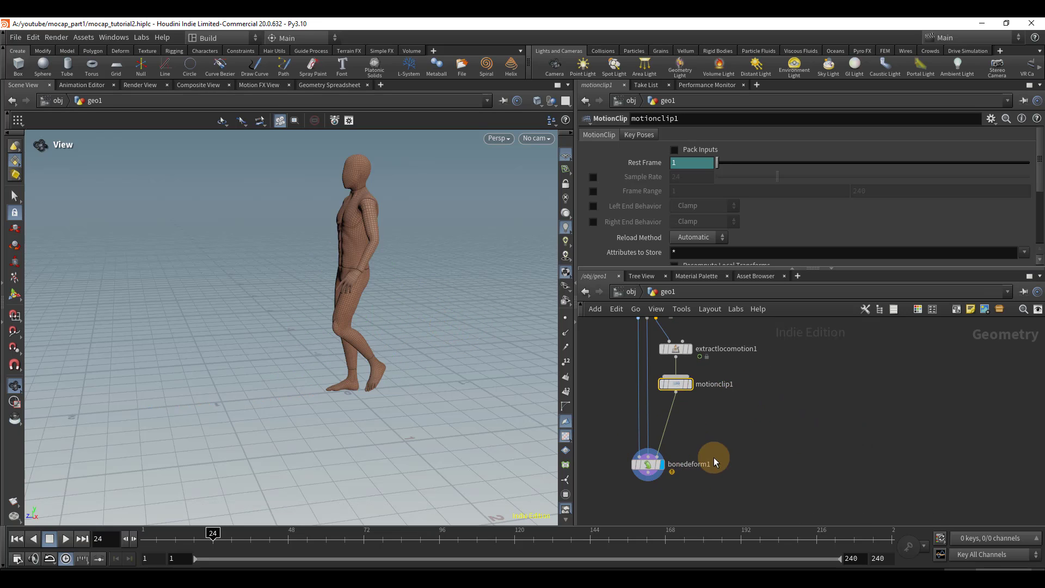
drag(243, 536, 142, 550)
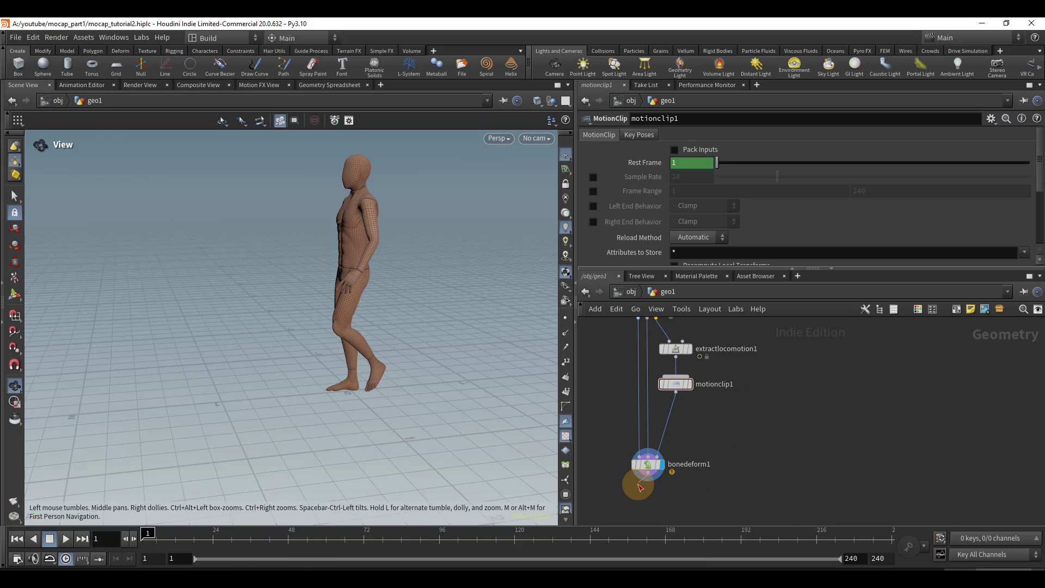
Step: Insert a MotionClip Evaluate node between MotionClip and Bone Deform, and scrub the result to frame 15
drag(646, 469, 638, 489)
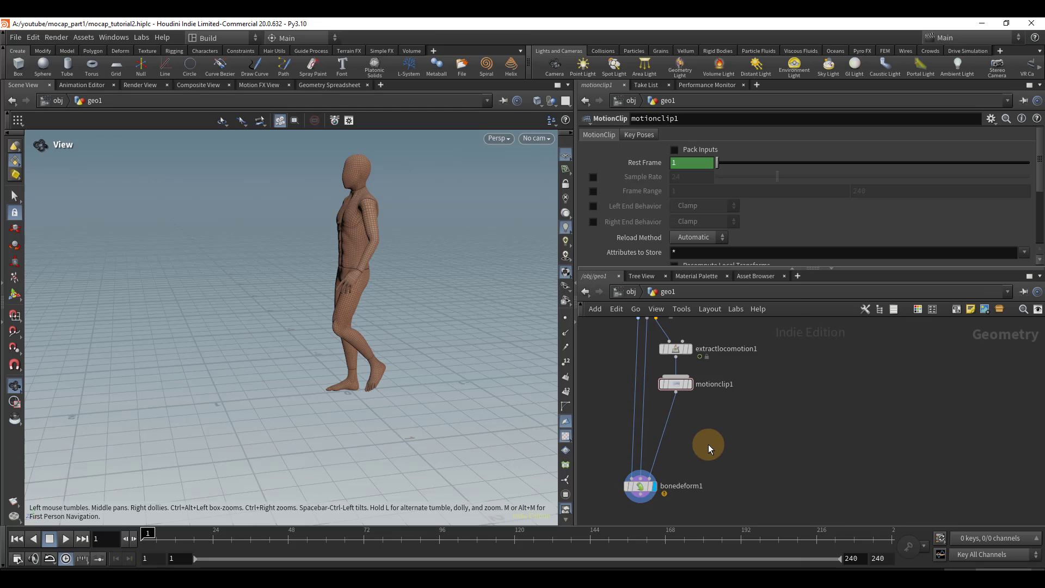
key(Tab)
text(motev)
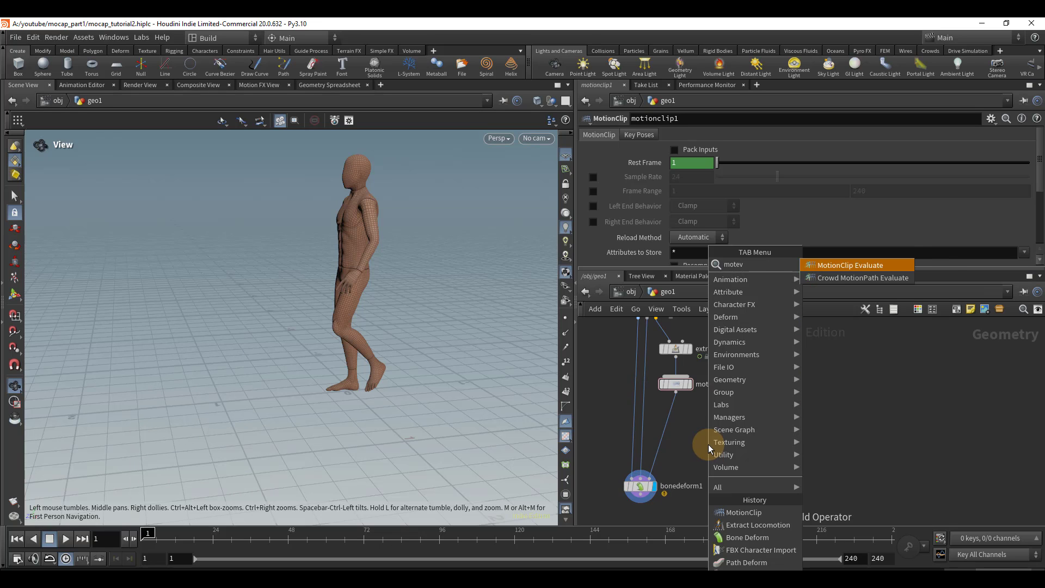
key(Return)
click(702, 444)
drag(701, 445, 680, 447)
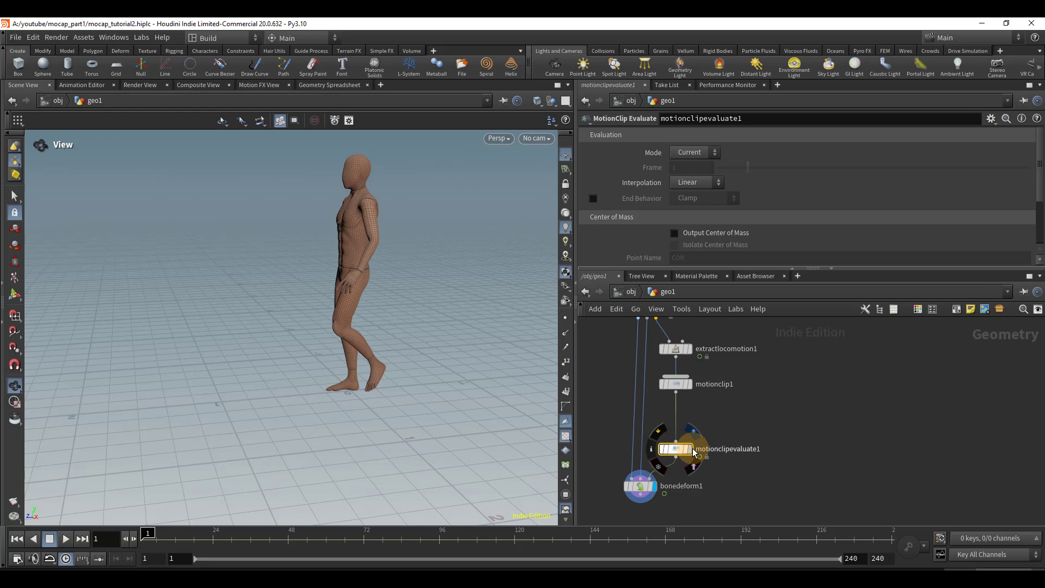
click(688, 448)
click(658, 489)
mouse_move(196, 539)
mouse_down()
mouse_move(187, 540)
mouse_move(273, 540)
mouse_move(156, 540)
mouse_move(220, 539)
mouse_move(186, 546)
mouse_up()
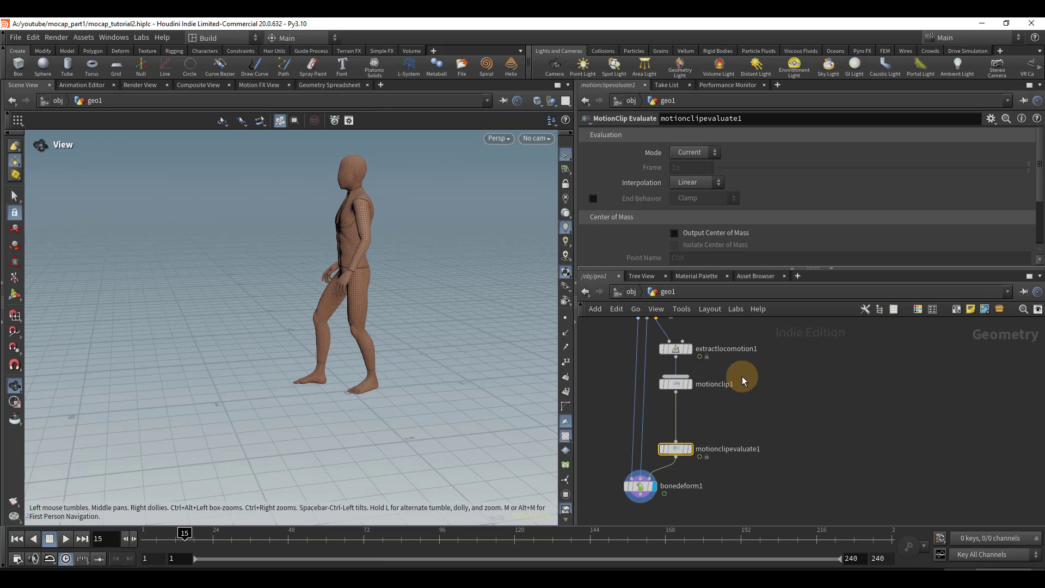
Step: Insert a MotionClip Cycle node between the MotionClip and MotionClip Evaluate nodes
scroll(731, 387, down, 3)
middle_drag(730, 386, 737, 397)
drag(676, 351, 671, 345)
key(Tab)
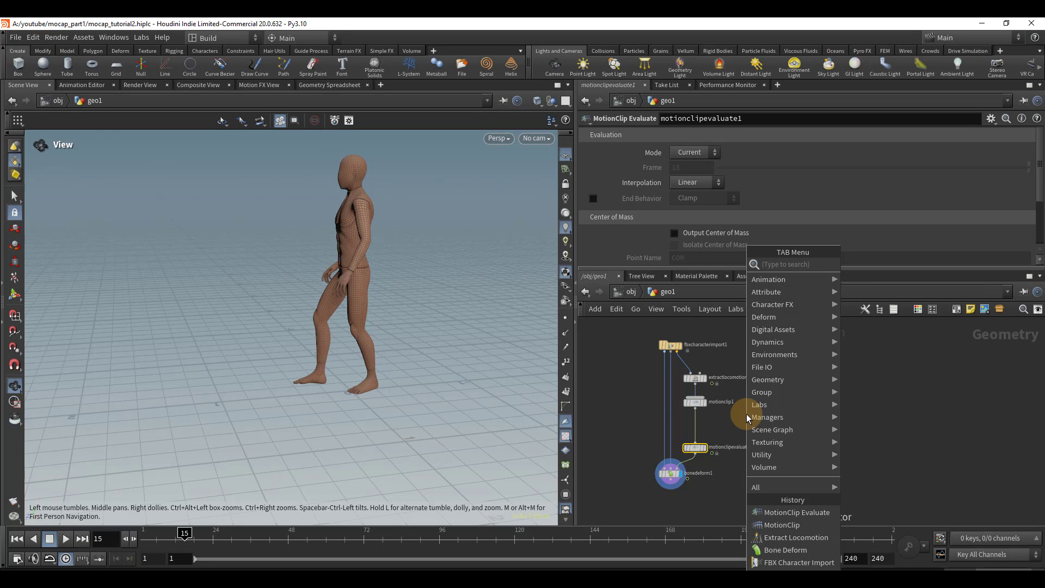
text(motc)
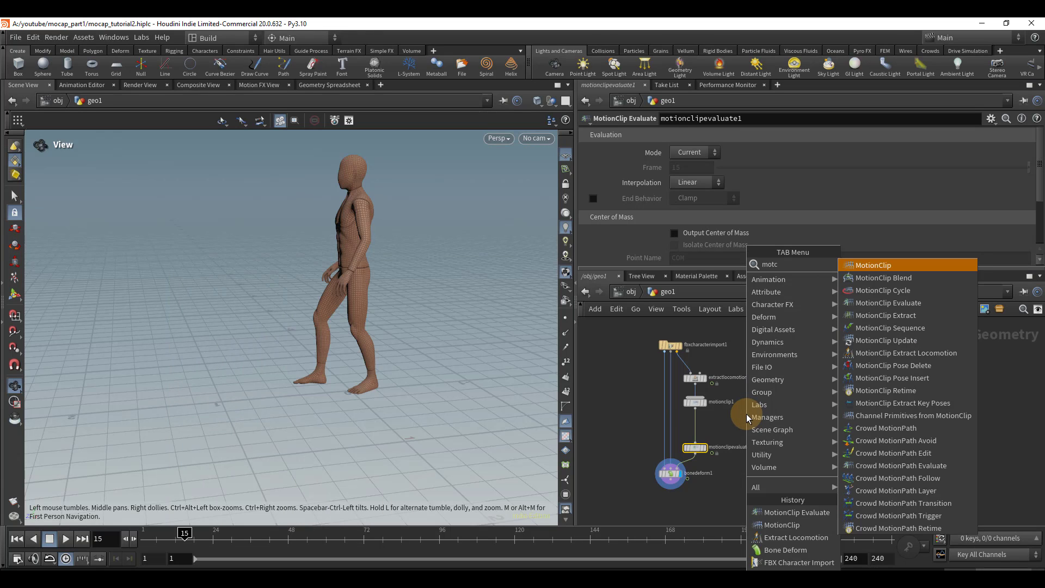
click(882, 291)
click(749, 430)
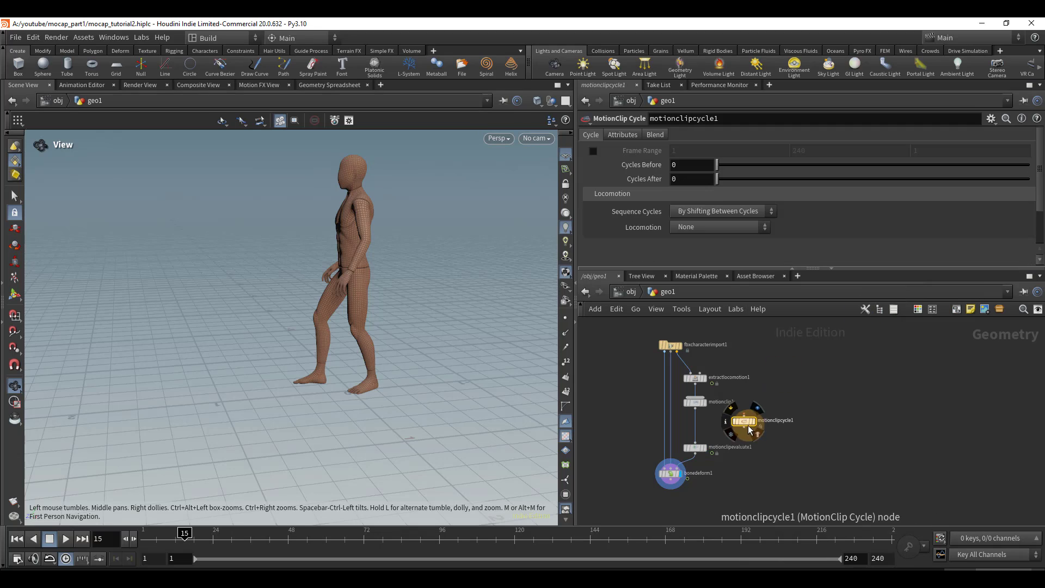
drag(749, 430, 686, 431)
scroll(686, 434, up, 2)
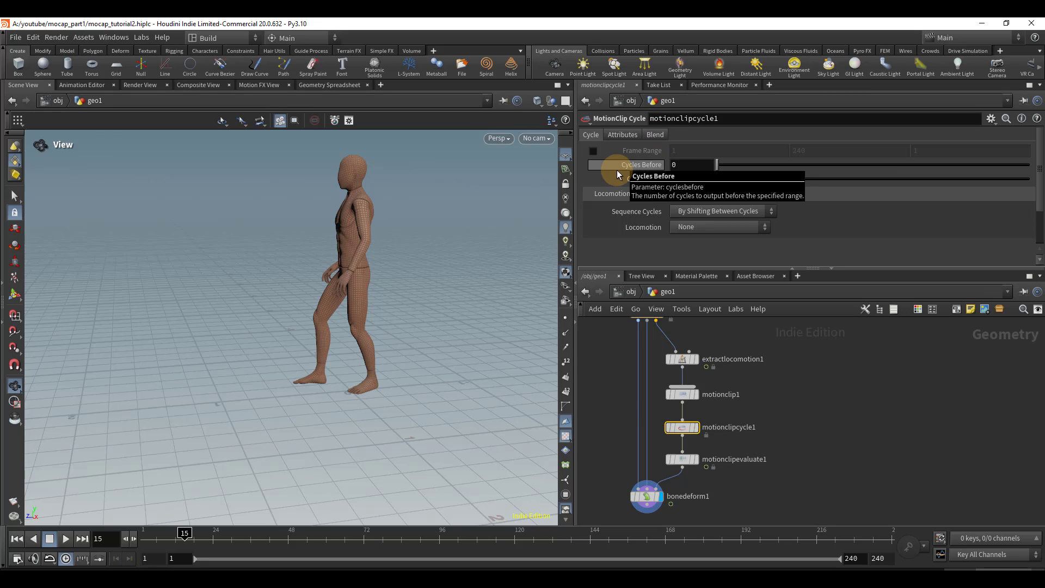
Step: Step through the frames around 24 and 25 to examine the transition between the first and second motion cycles
click(213, 541)
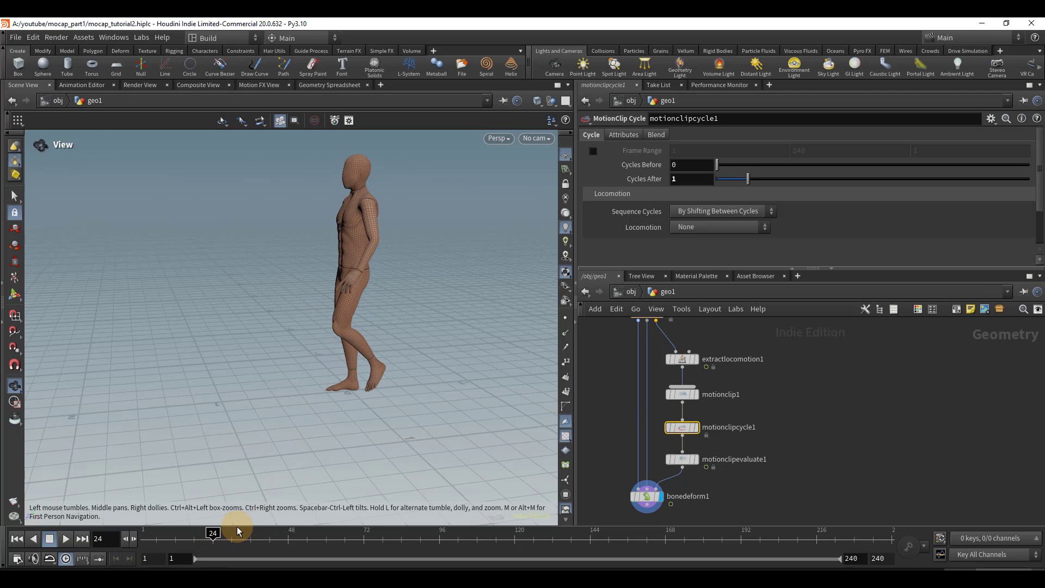
key(Right)
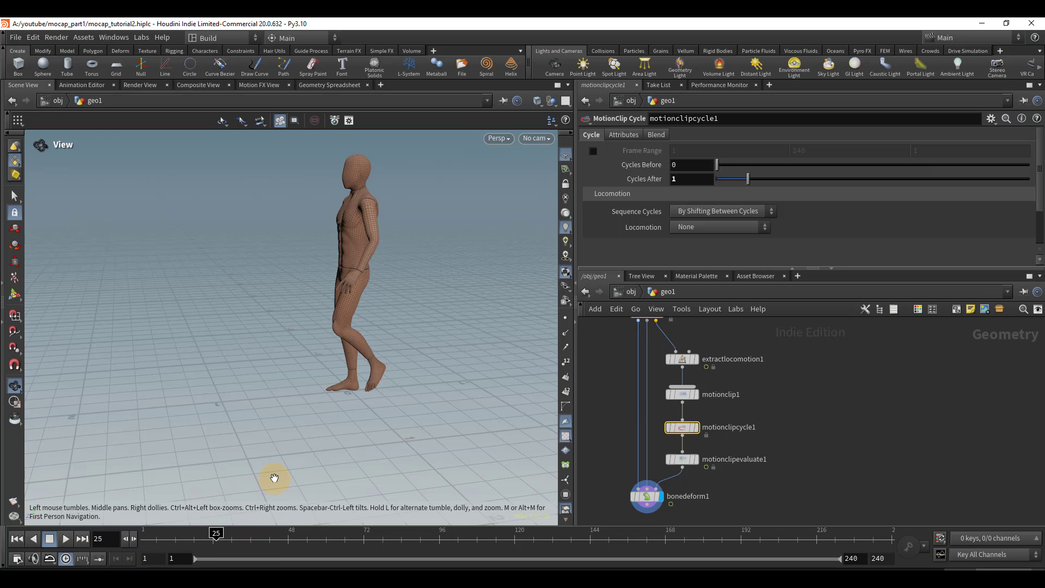
key(Right)
mouse_move(230, 544)
mouse_down()
mouse_move(210, 539)
mouse_move(264, 541)
mouse_move(218, 541)
mouse_up()
key(Left)
key(Left)
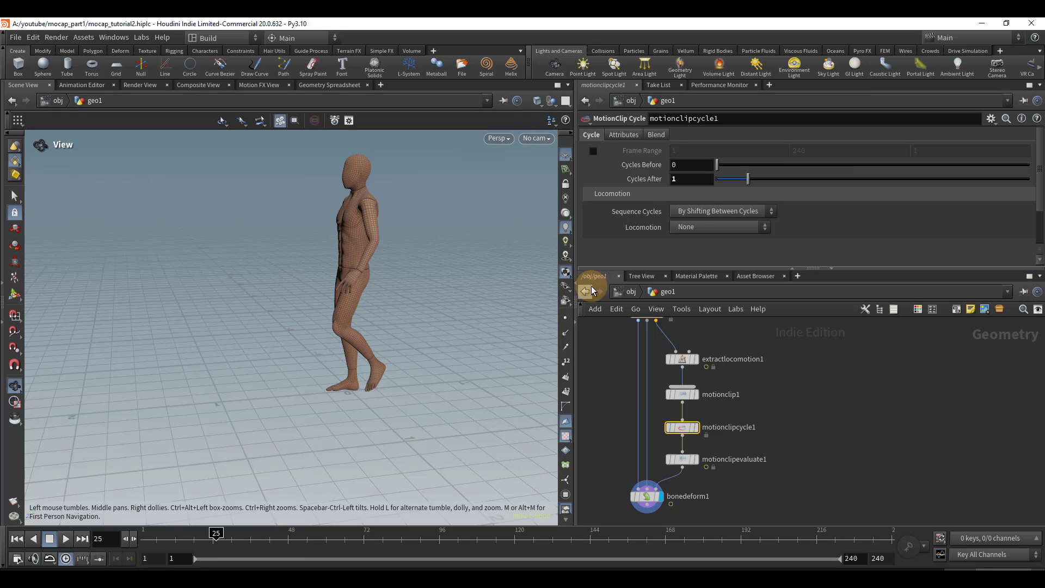
Step: Set the MotionClip Cycle blend method to Overlap Sequences with 0.5 blend frames
click(662, 135)
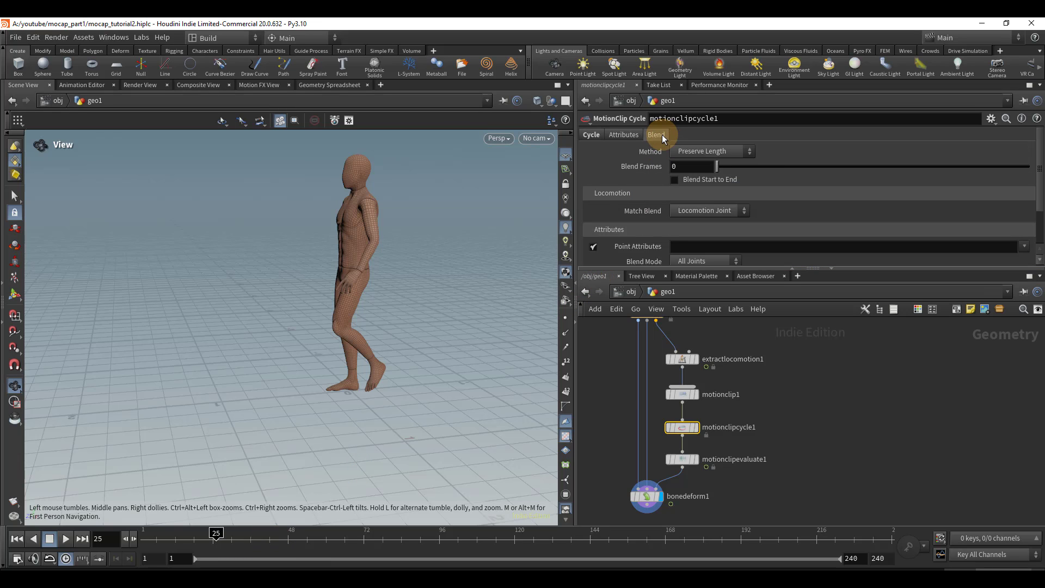
click(723, 152)
click(726, 172)
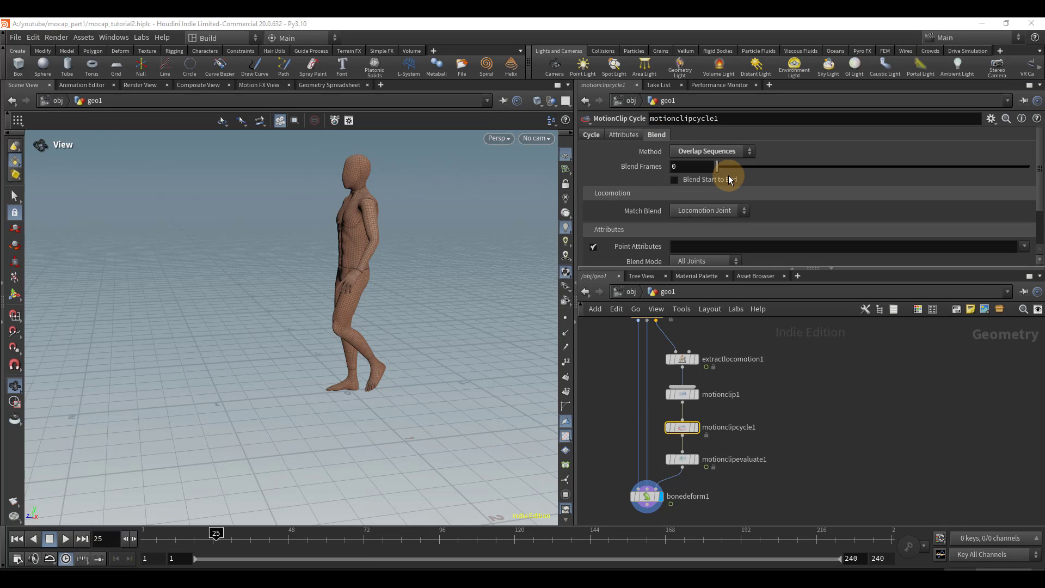
drag(699, 165, 633, 164)
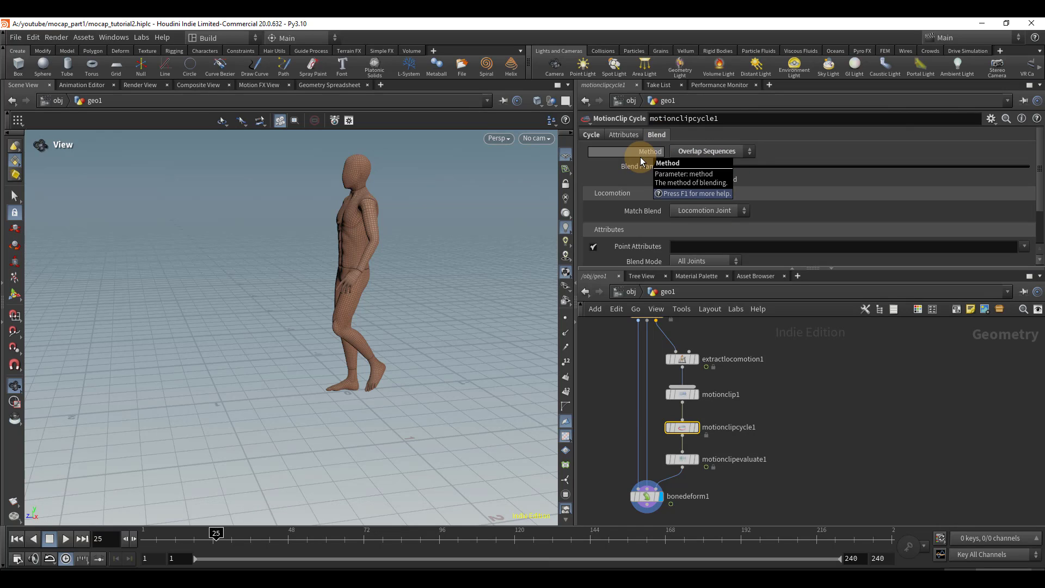
text(0.5)
key(Return)
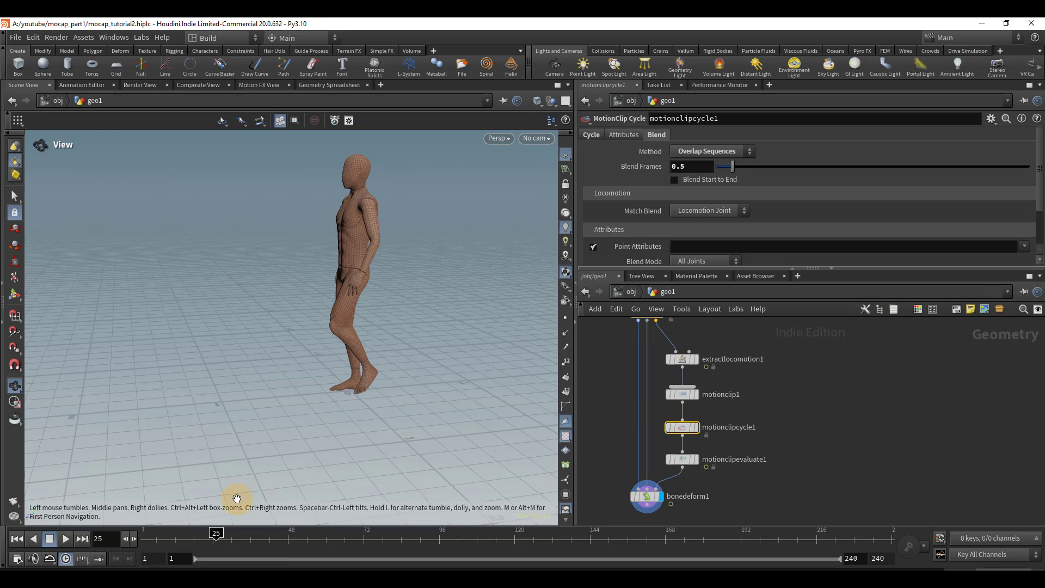
Step: Step through the frames around 25 and play the walk to examine how the blended cycles join
key(Left)
key(Right)
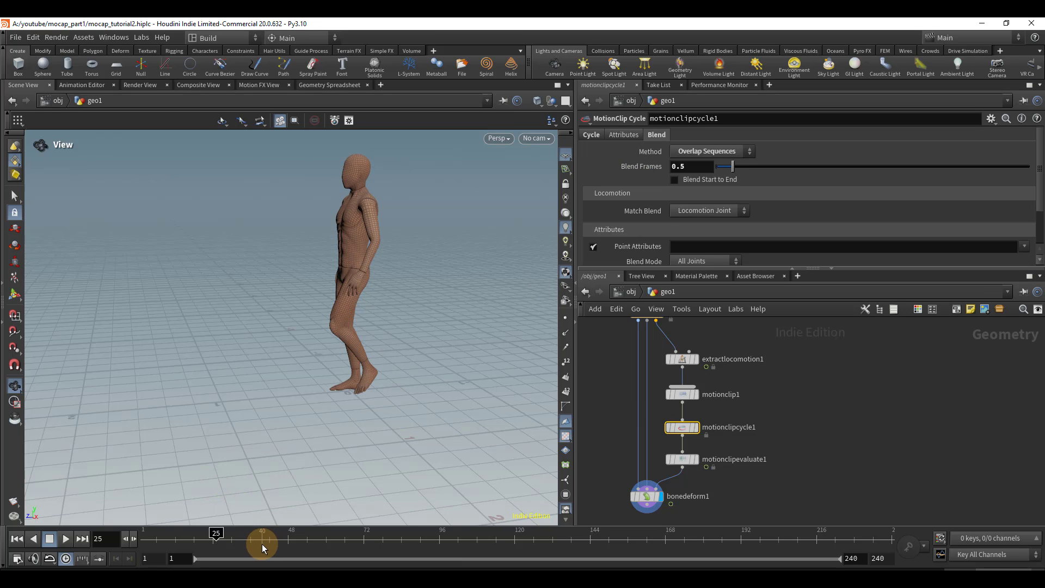
key(Right)
drag(210, 546, 162, 549)
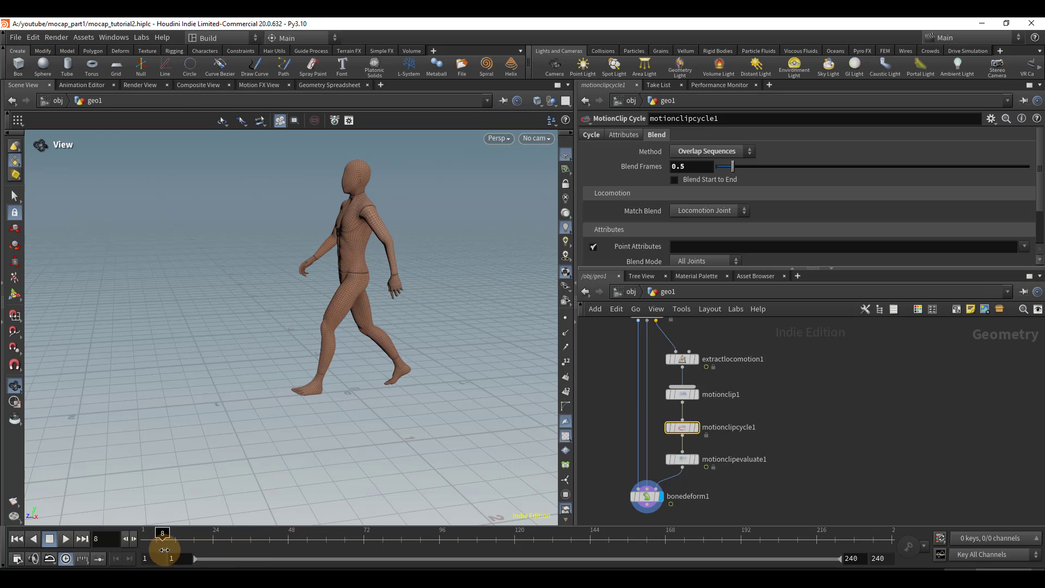
key(Up)
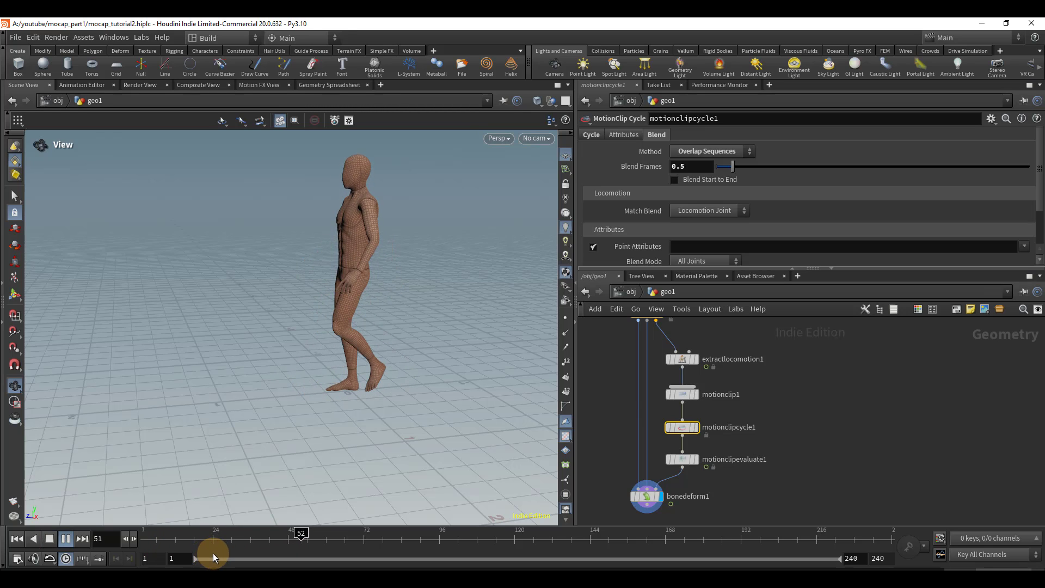
click(205, 548)
key(Up)
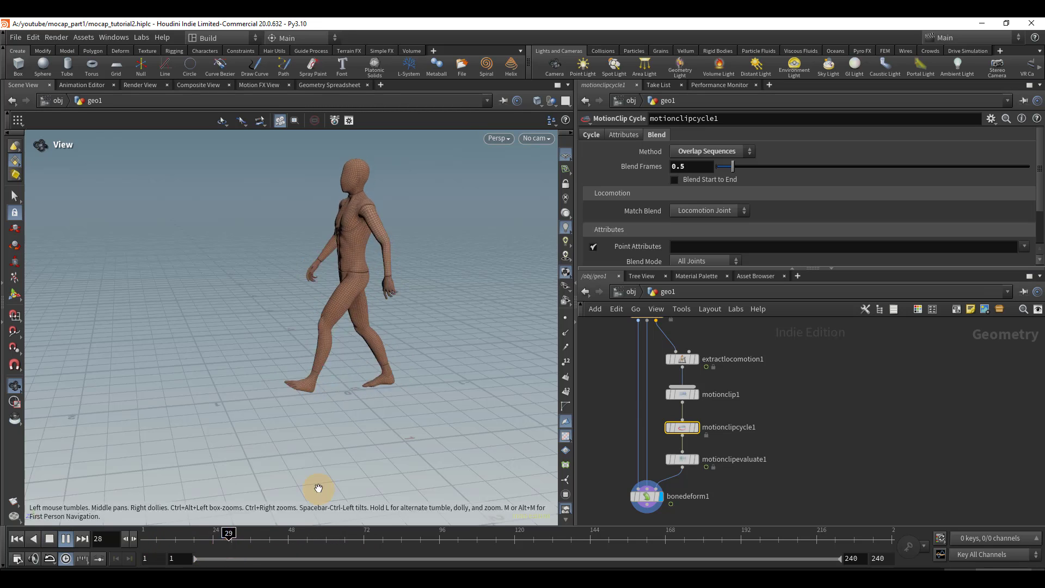
key(Up)
Step: Set Cycles After to 10 on the MotionClip Cycle node and play the extended in-place walk
click(592, 135)
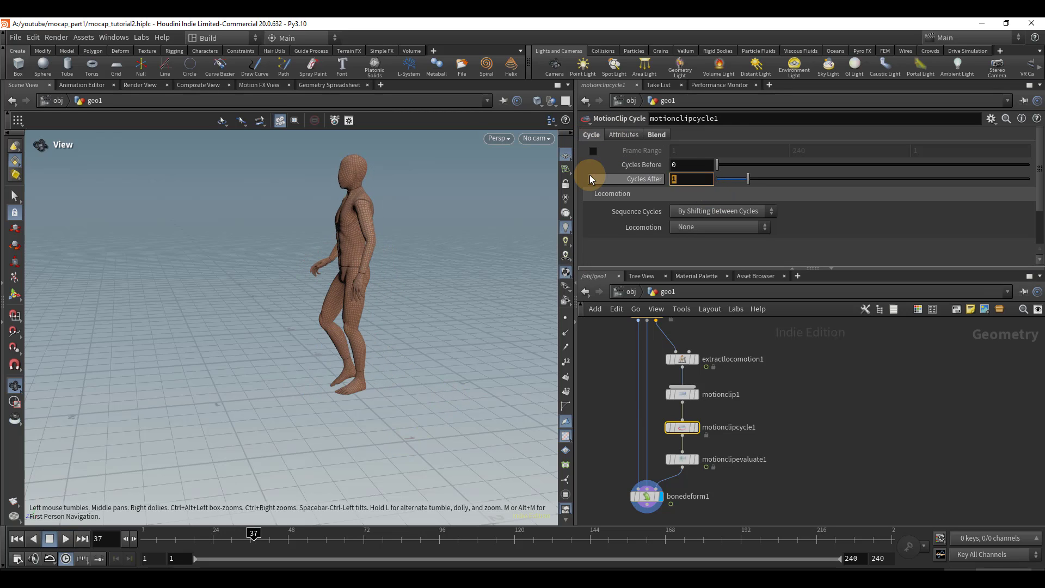
key(Return)
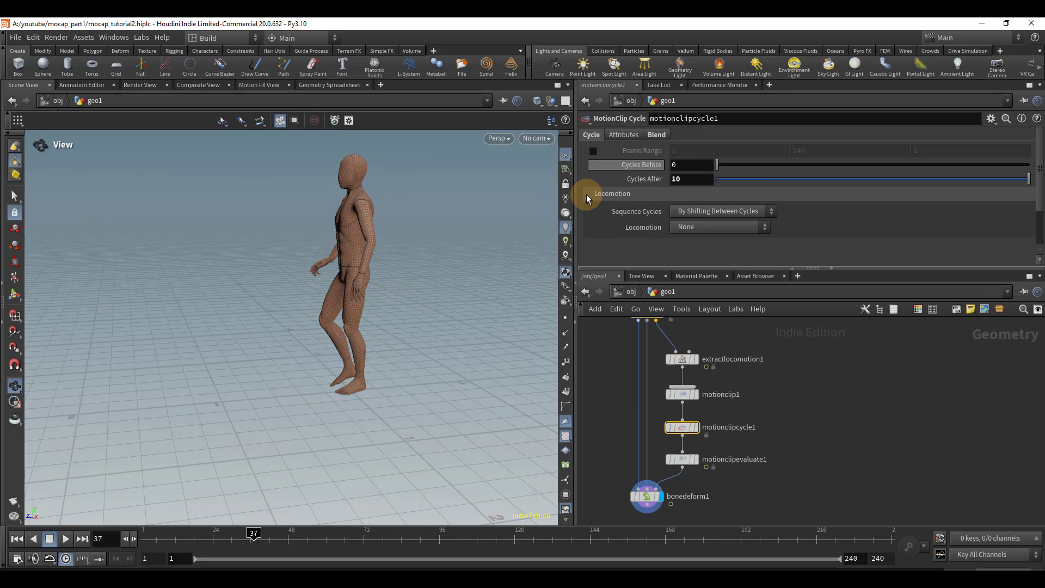
drag(195, 540, 231, 527)
key(Up)
drag(338, 332, 350, 296)
scroll(313, 305, down, 3)
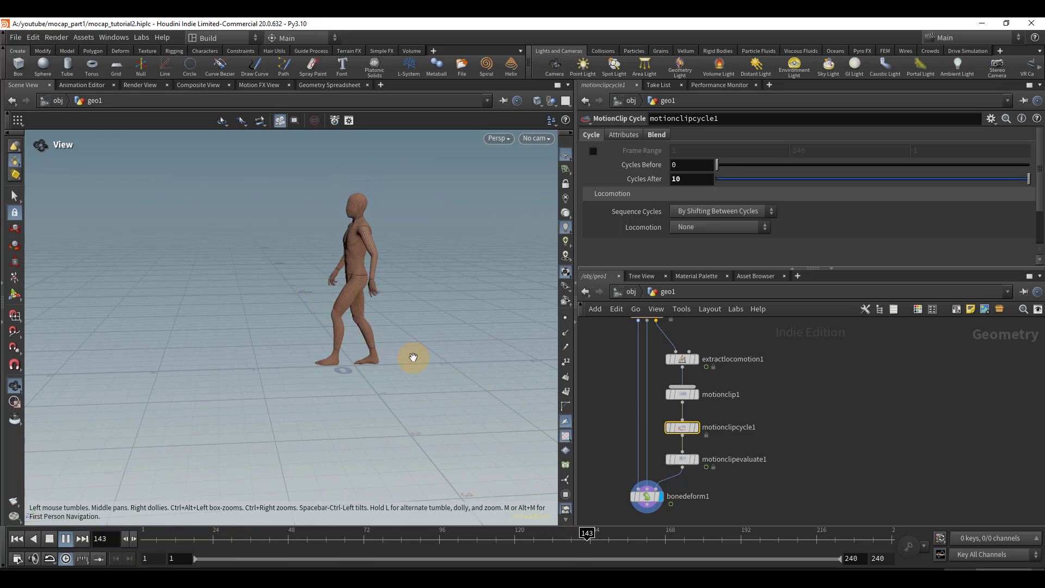
key(Up)
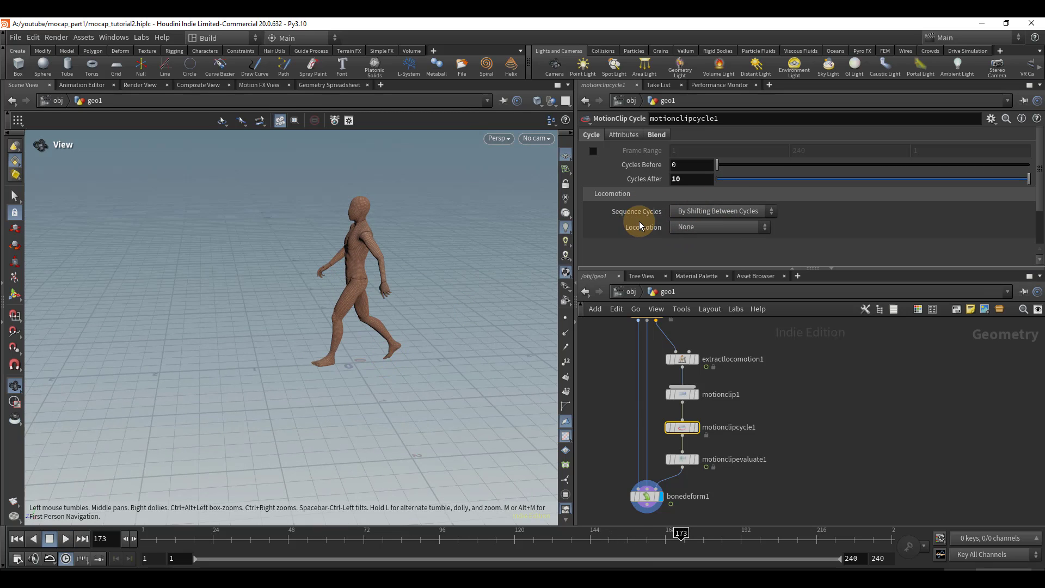
Step: Set the cycle's Locomotion to Use Existing Locomotion and play the walk from frame 1 with the character framed
click(734, 226)
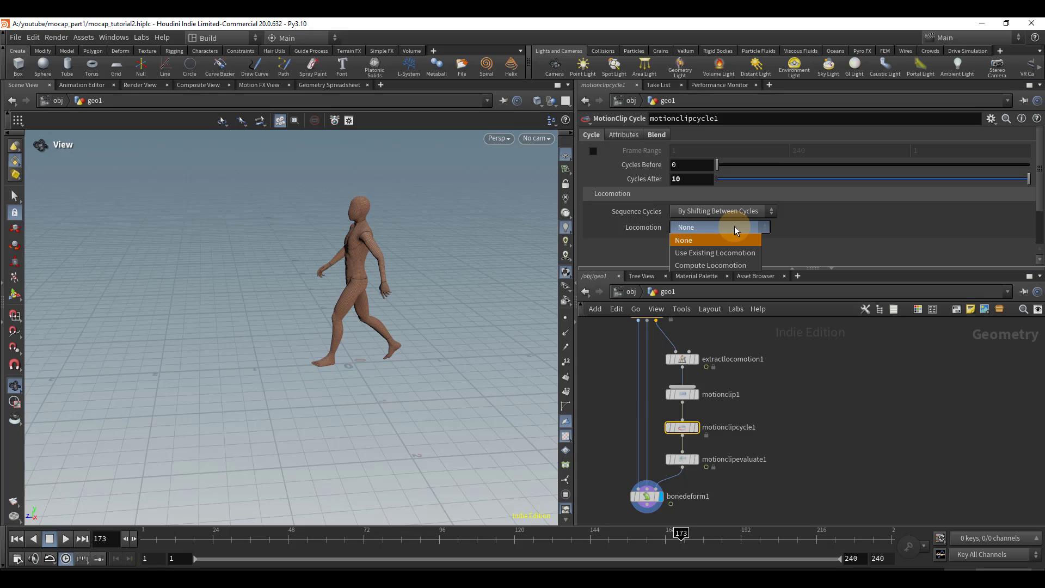
click(748, 258)
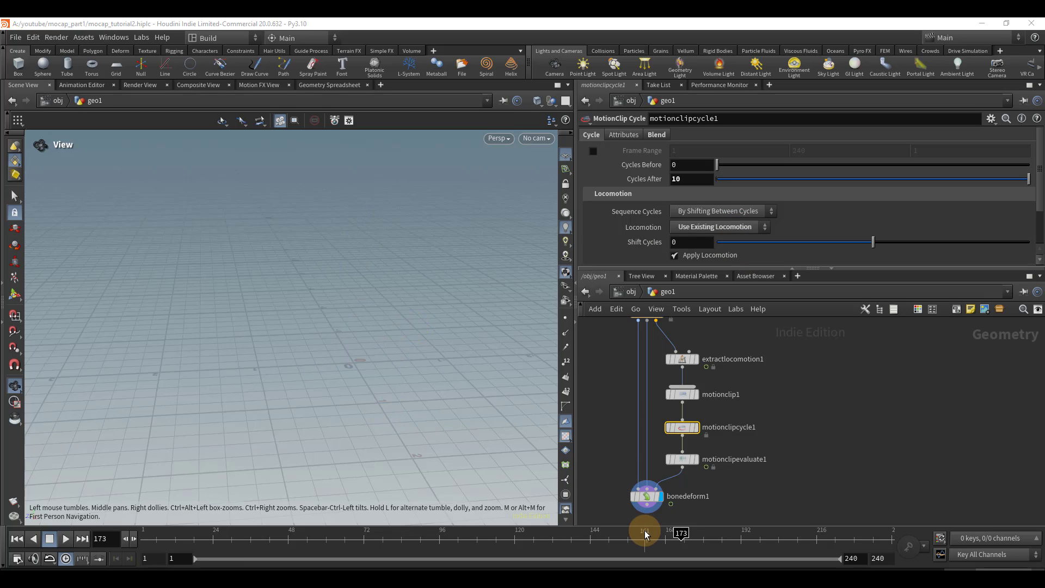
click(140, 536)
key(f)
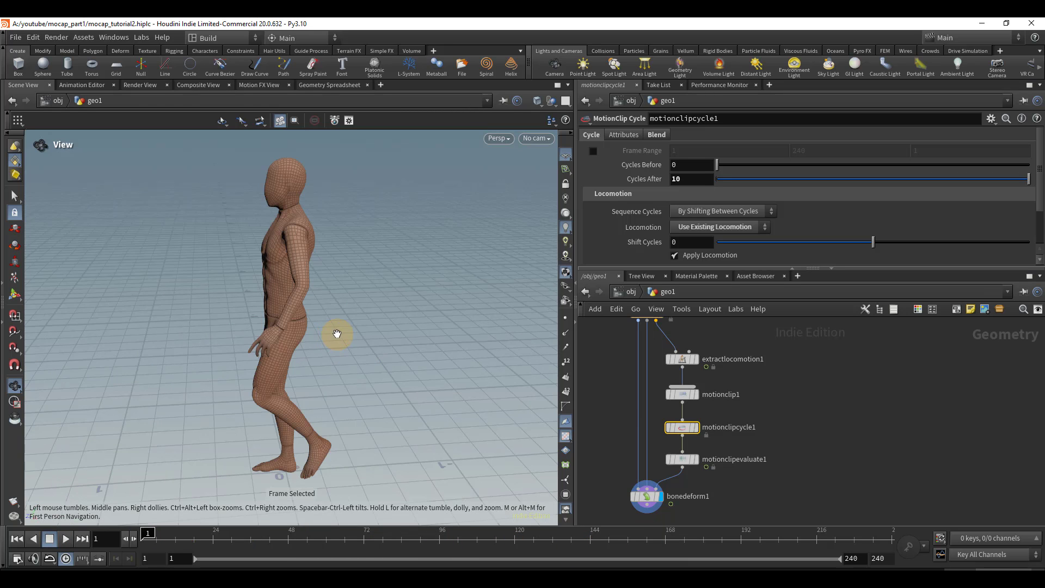
right_drag(353, 326, 333, 354)
middle_drag(364, 364, 492, 338)
key(Up)
right_drag(369, 358, 279, 360)
key(Up)
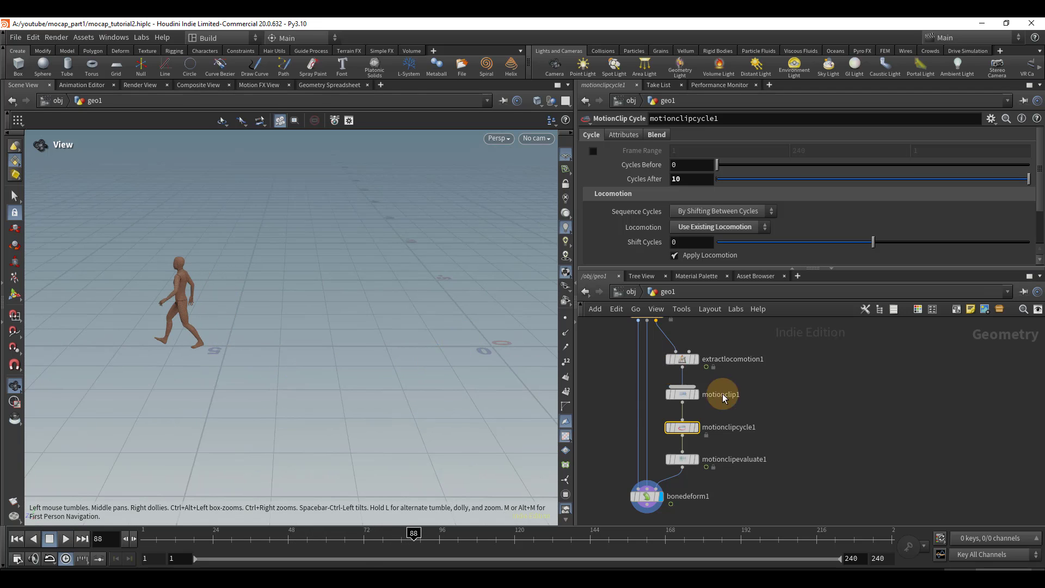
Step: Add a Curve node in empty space beside the motion clip chain and display it
scroll(731, 401, down, 3)
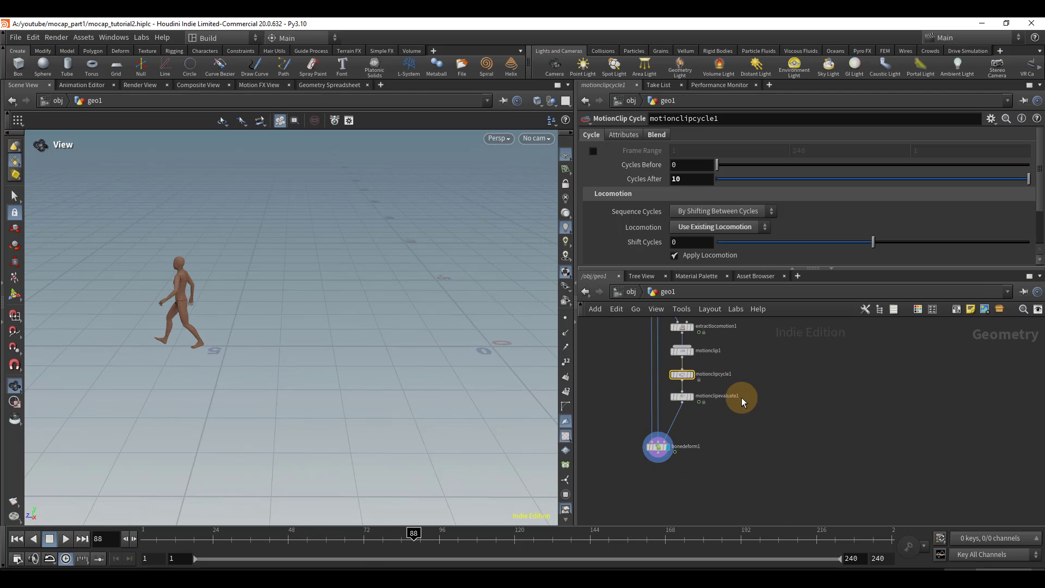
click(802, 389)
key(Tab)
text(cur)
key(Return)
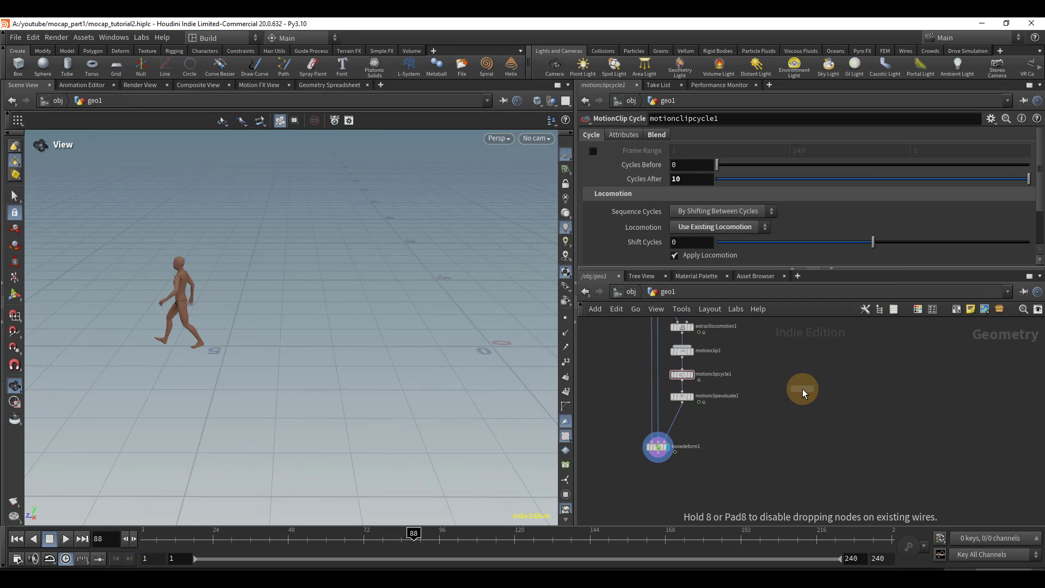
click(802, 388)
scroll(803, 388, up, 2)
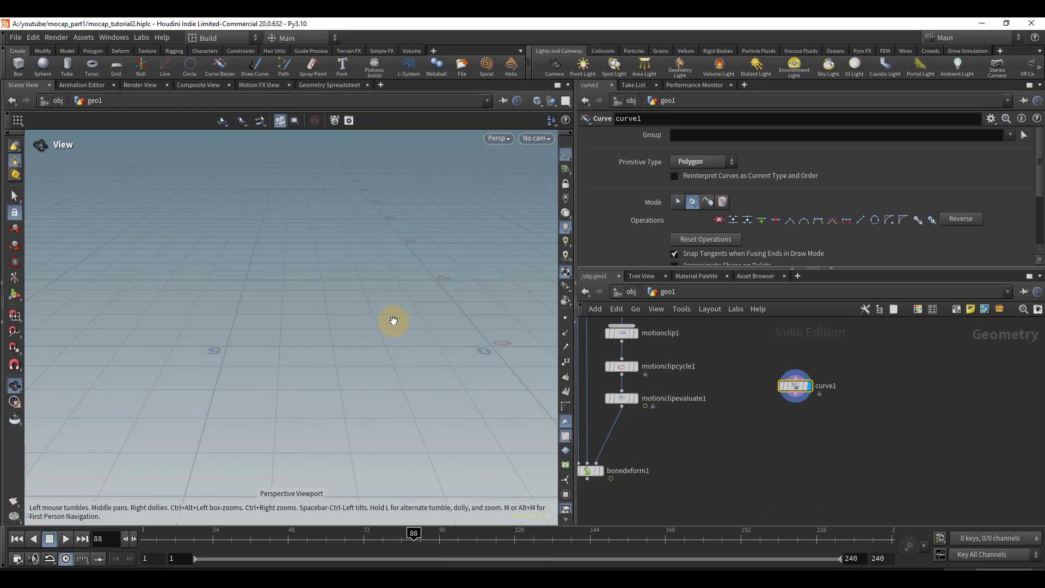
Step: Draw an open five-point polygon curve from the origin in the top view, bending like an arc, and frame it in perspective
key(space+2)
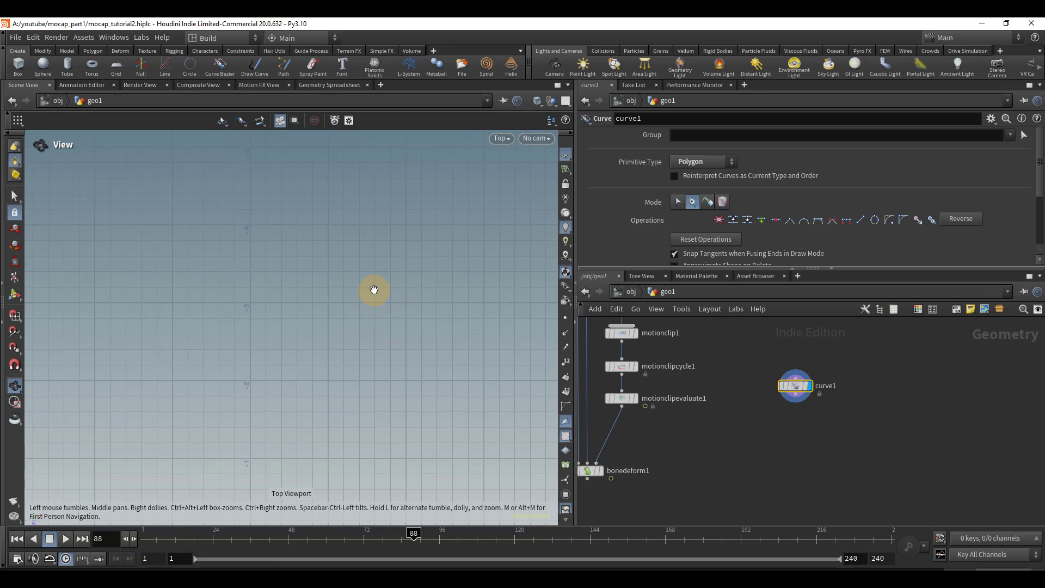
middle_drag(374, 290, 366, 331)
right_drag(366, 331, 403, 294)
click(15, 294)
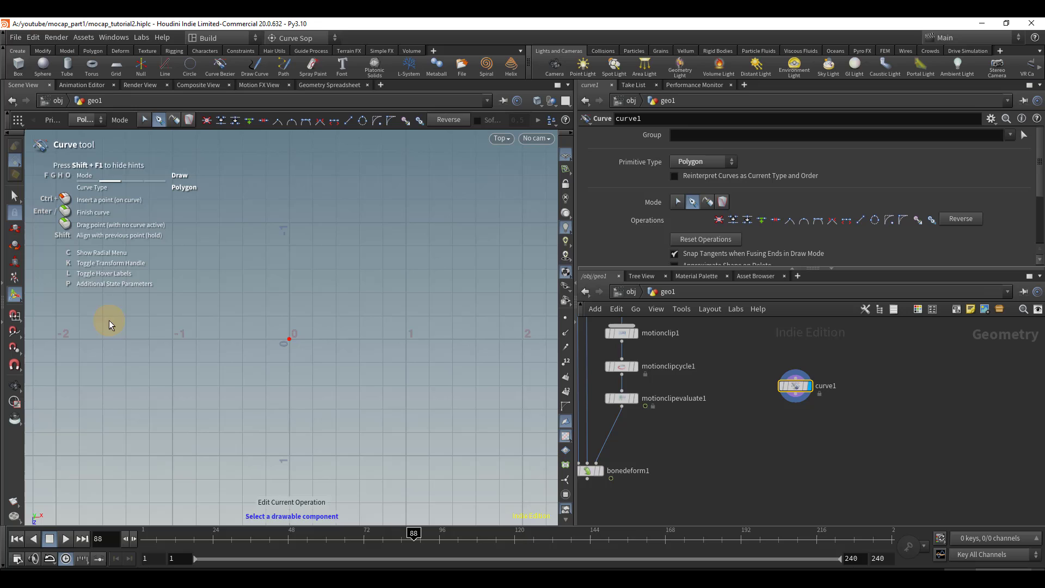
click(289, 337)
alt+right_drag(352, 240, 250, 361)
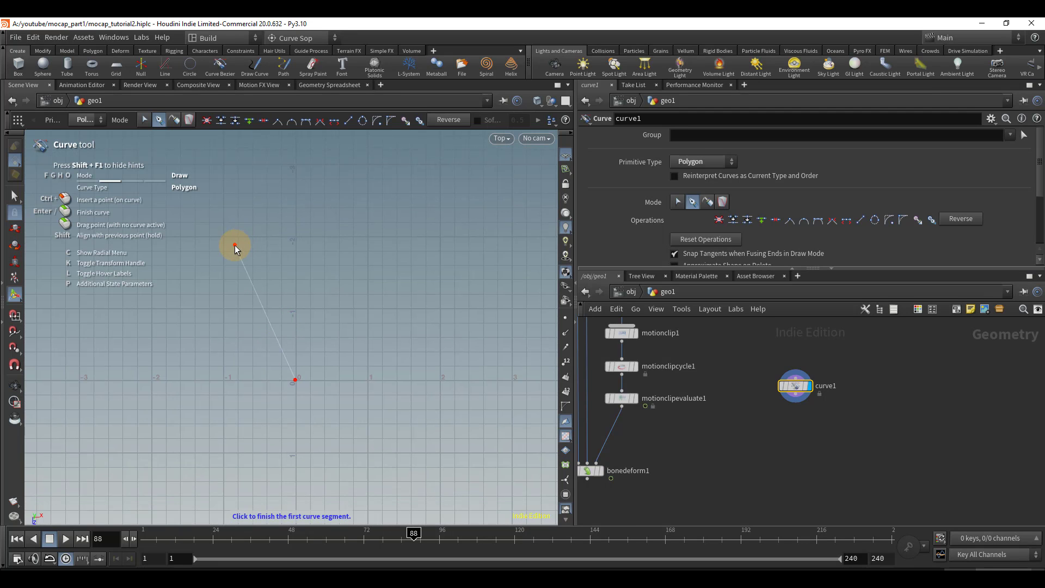
click(234, 245)
alt+middle_drag(272, 213, 255, 354)
click(228, 250)
alt+middle_drag(282, 236, 245, 332)
click(268, 251)
click(383, 185)
key(Return)
key(Escape)
key(f)
drag(321, 288, 357, 347)
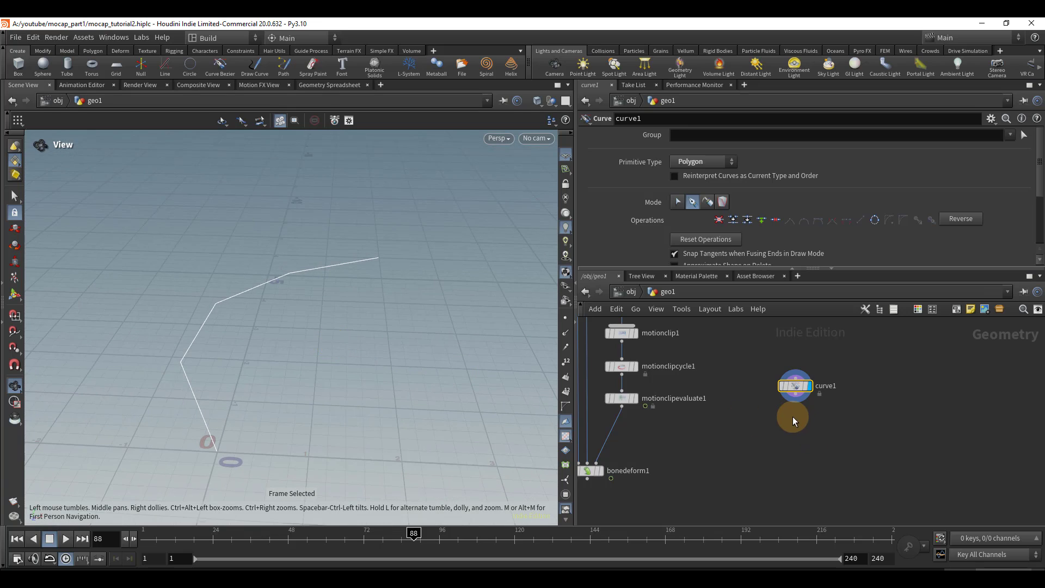
Step: Add a Resample node after the curve, display it, and treat polygons as Subdivision Curves
key(Tab)
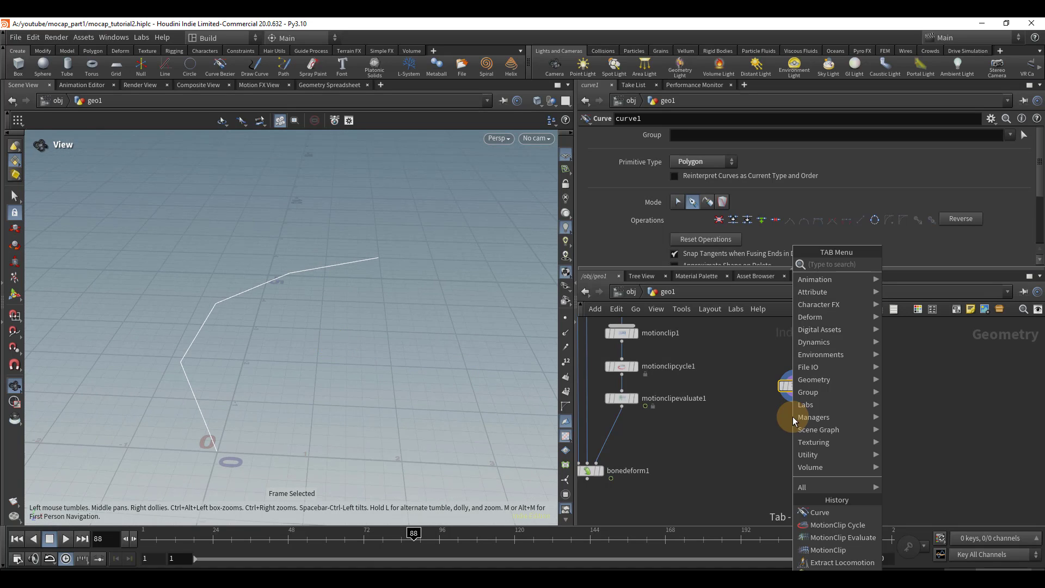
text(resa)
key(Return)
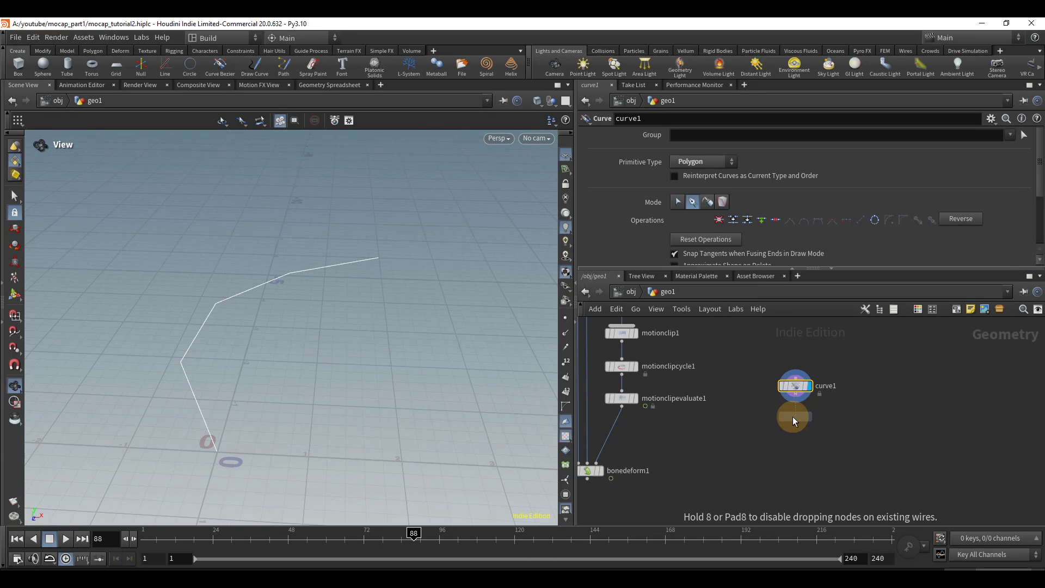
click(792, 417)
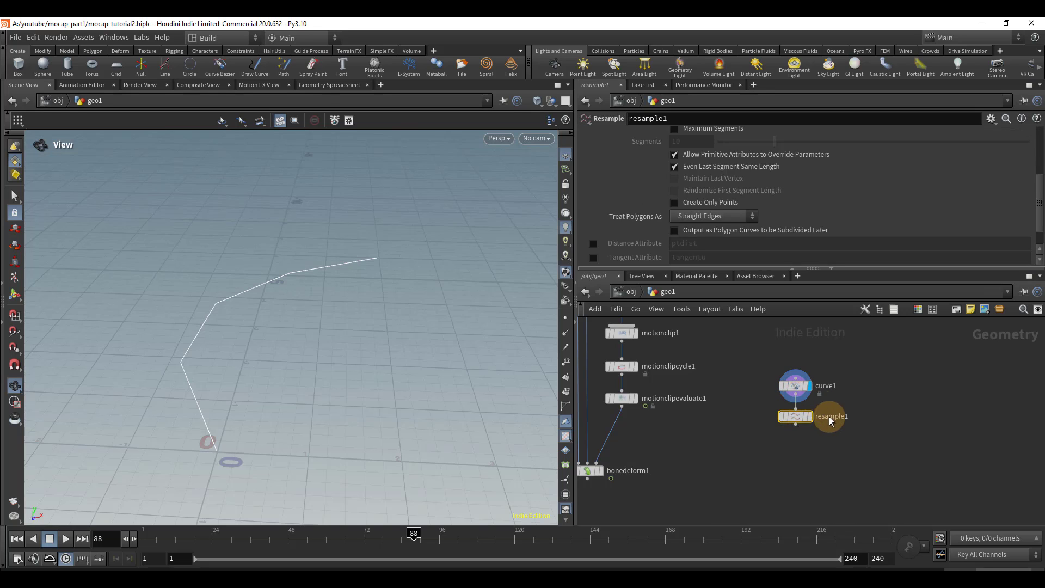
scroll(693, 234, down, 1)
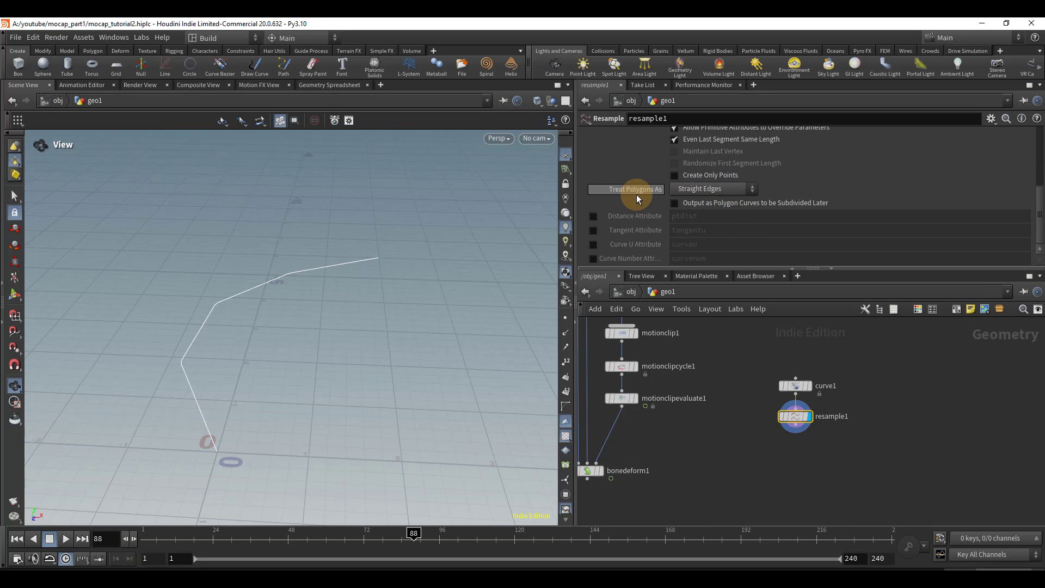
click(716, 190)
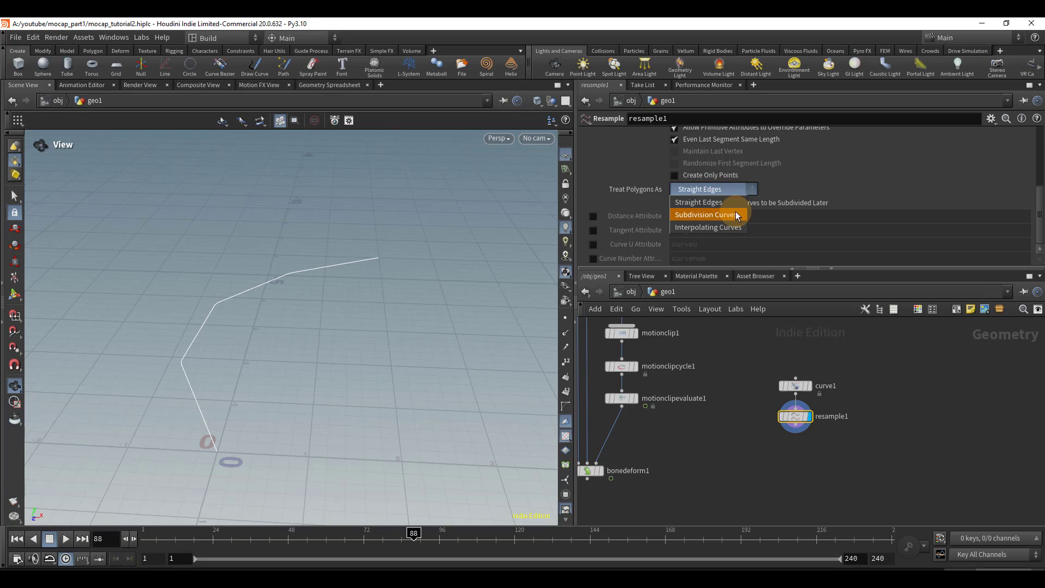
click(738, 215)
scroll(321, 299, up, 2)
scroll(808, 445, down, 3)
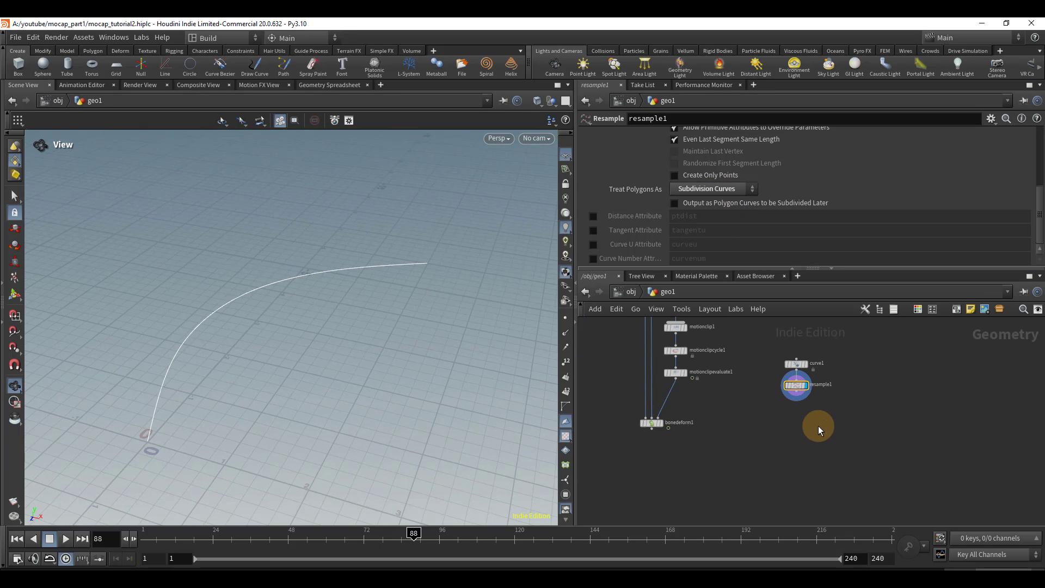
Step: Template the resampled curve, display the Bone Deform node, and return the timeline to frame 1
mouse_move(813, 396)
scroll(663, 423, up, 3)
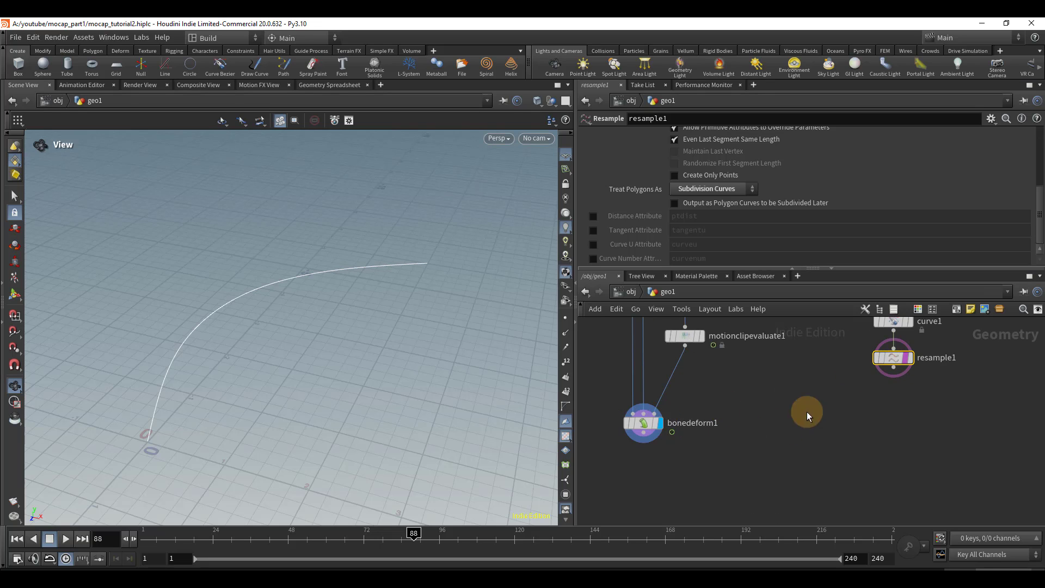
drag(285, 297, 259, 317)
drag(171, 539, 128, 541)
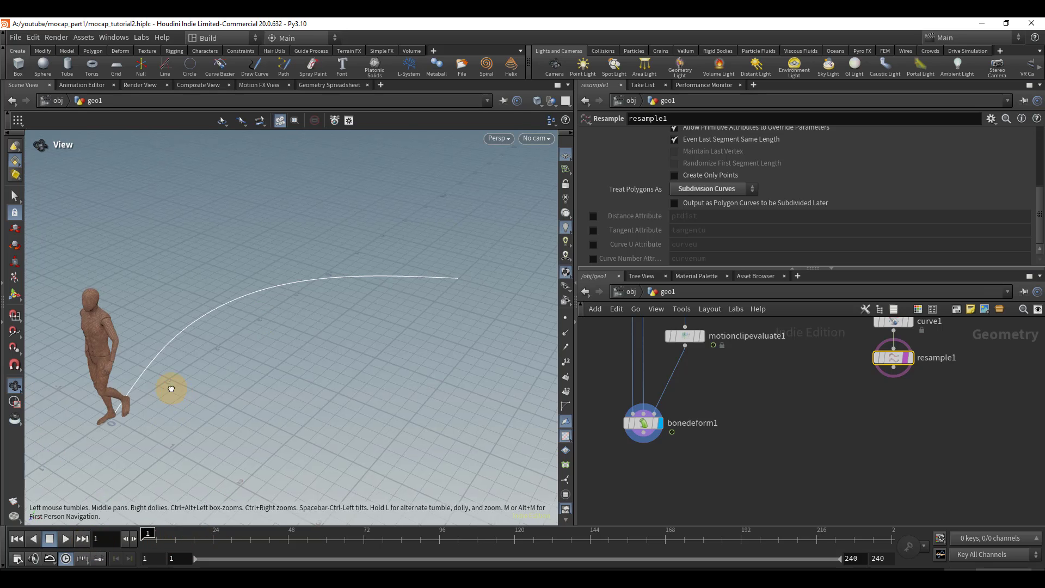
drag(162, 387, 388, 374)
scroll(708, 457, down, 3)
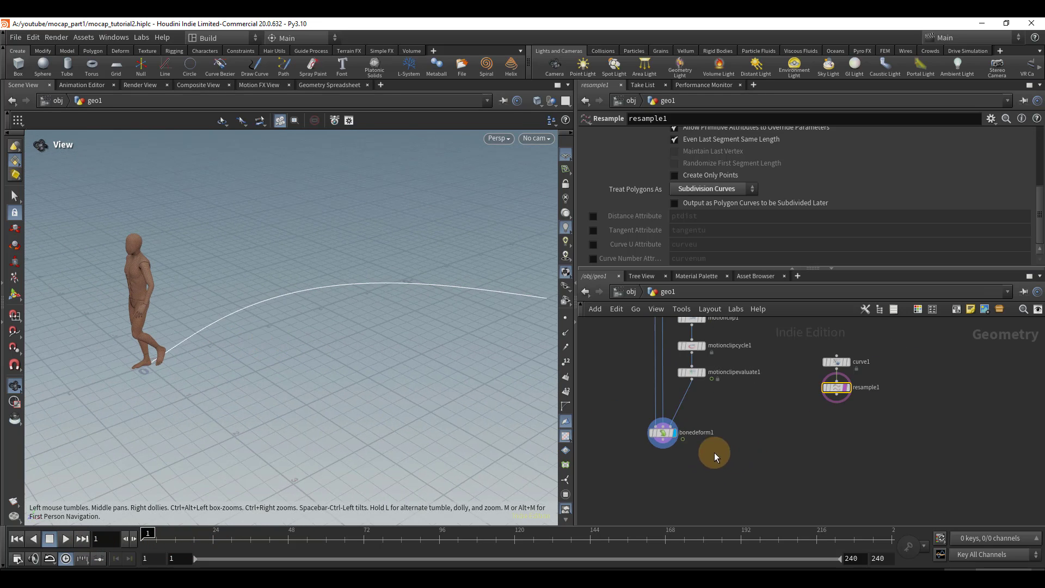
Step: Insert a Path Deform node between Motion Clip Evaluate and Bone Deform, and wire the resampled curve into its second input
drag(662, 438, 658, 482)
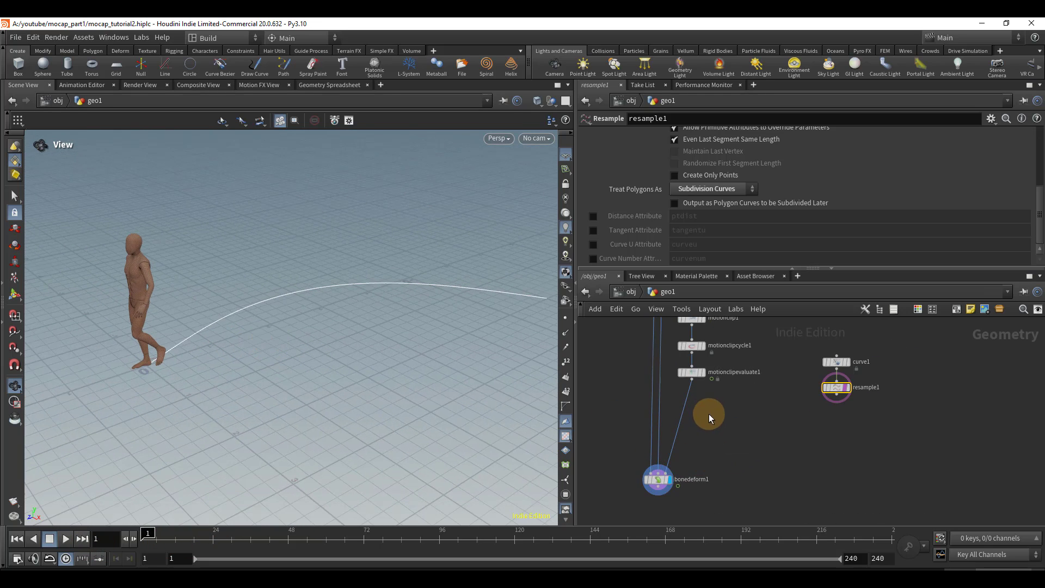
key(Tab)
text(pathd)
key(Return)
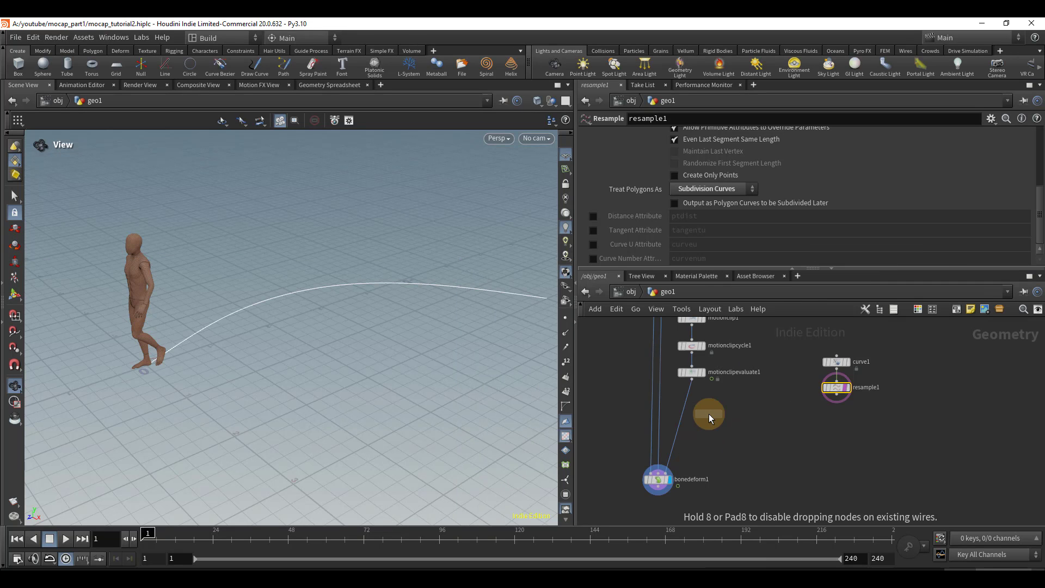
scroll(715, 443, up, 2)
click(715, 443)
drag(717, 444, 890, 375)
Step: Set the Path Deform's Geo Capture Origin to Custom and play the animation to check the character's walk against the curve
drag(262, 446, 452, 376)
scroll(892, 142, up, 1)
drag(1038, 212, 1036, 142)
click(670, 182)
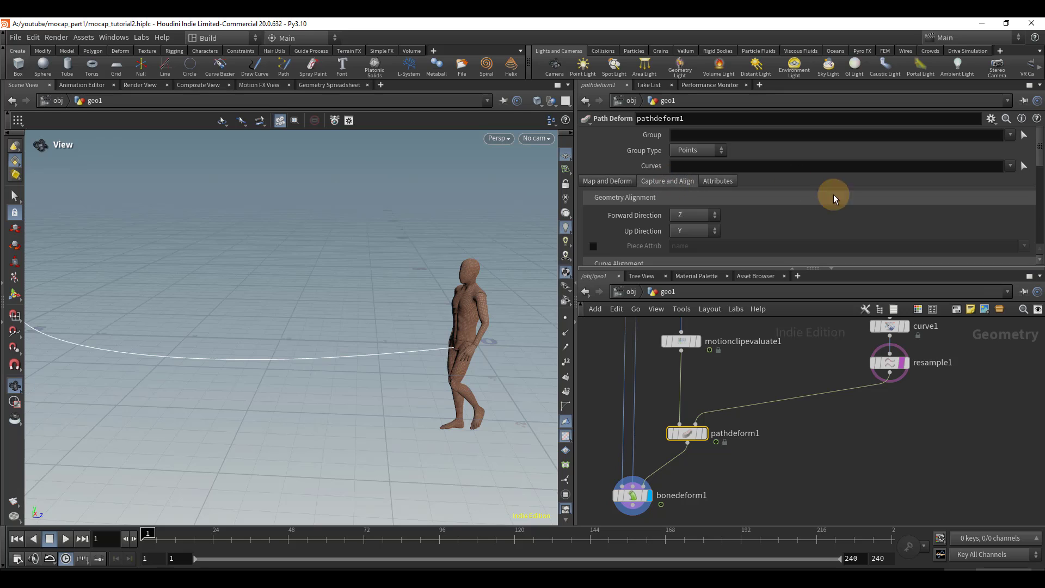
scroll(746, 212, down, 5)
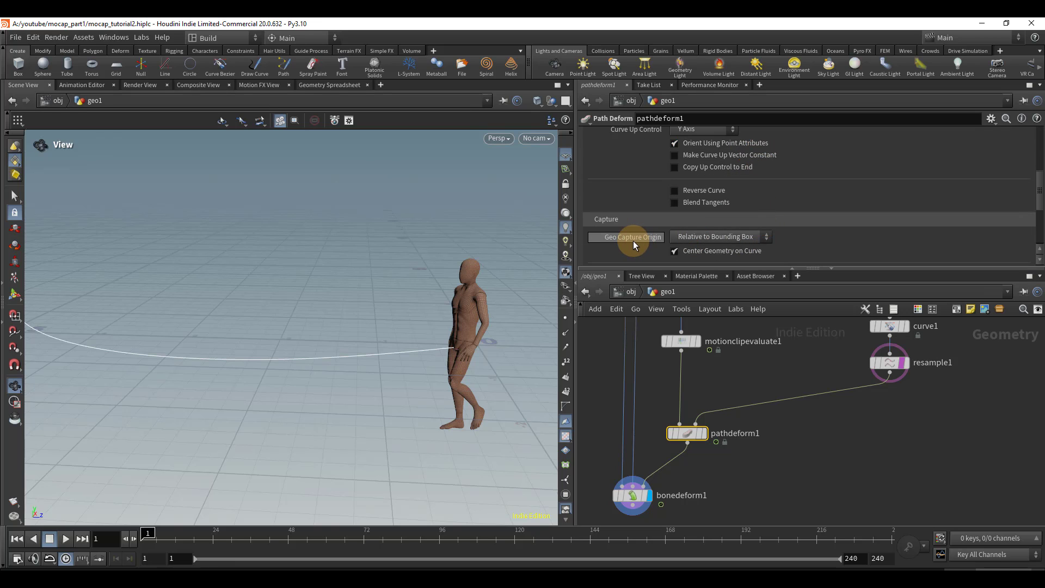
click(717, 236)
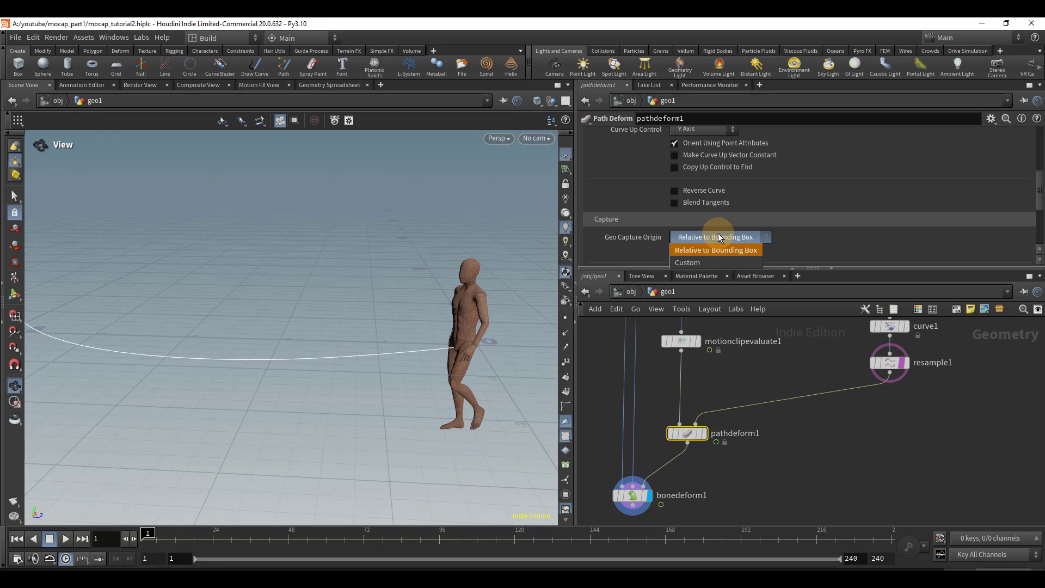
click(710, 262)
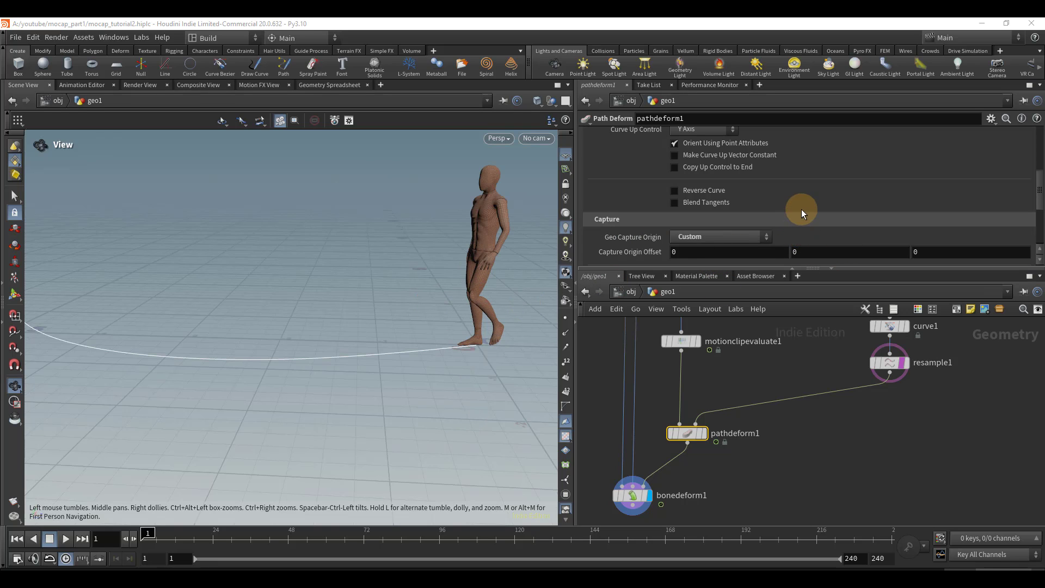
drag(174, 535, 329, 536)
drag(357, 310, 267, 479)
key(Up)
right_drag(266, 479, 220, 487)
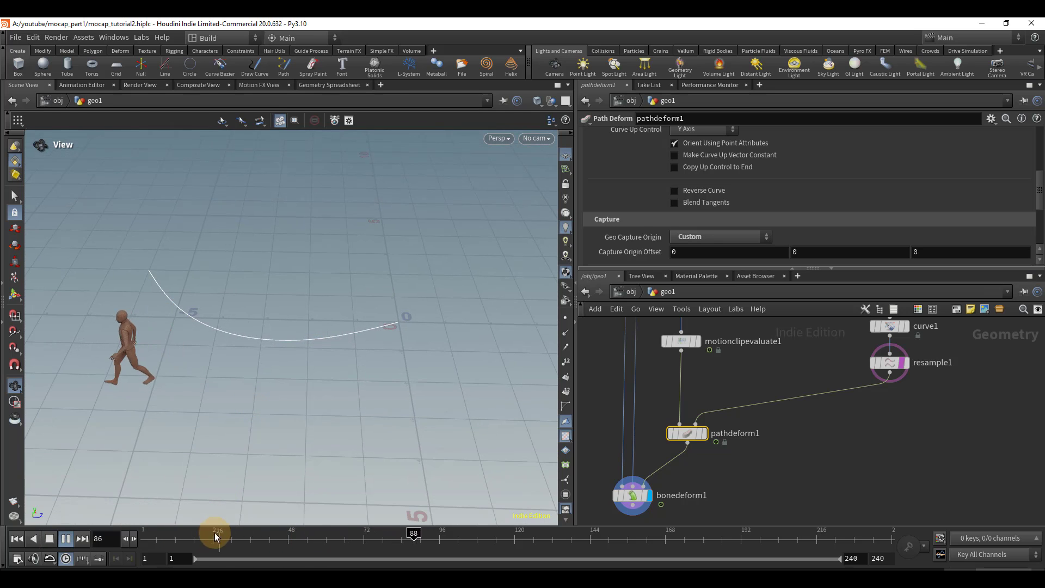
Step: Enable Capture After End Position on the Path Deform and replay the walk from near the start to check the path's full length
mouse_move(148, 536)
mouse_down()
mouse_move(209, 531)
mouse_move(345, 550)
mouse_move(160, 553)
mouse_up()
scroll(758, 193, down, 1)
scroll(754, 199, down, 5)
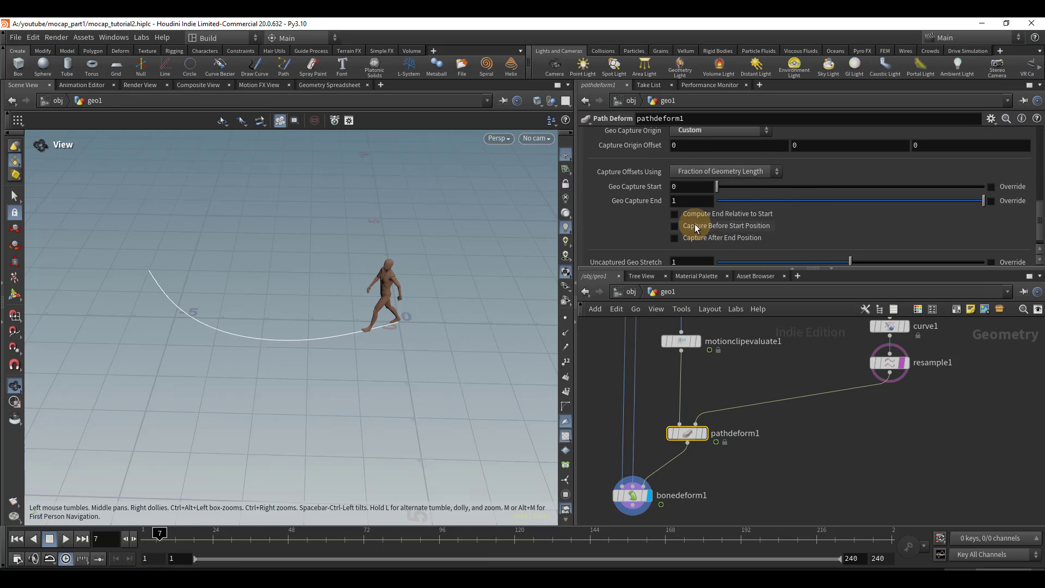
click(730, 243)
drag(154, 547, 197, 544)
key(Up)
drag(289, 399, 199, 345)
right_drag(198, 345, 318, 316)
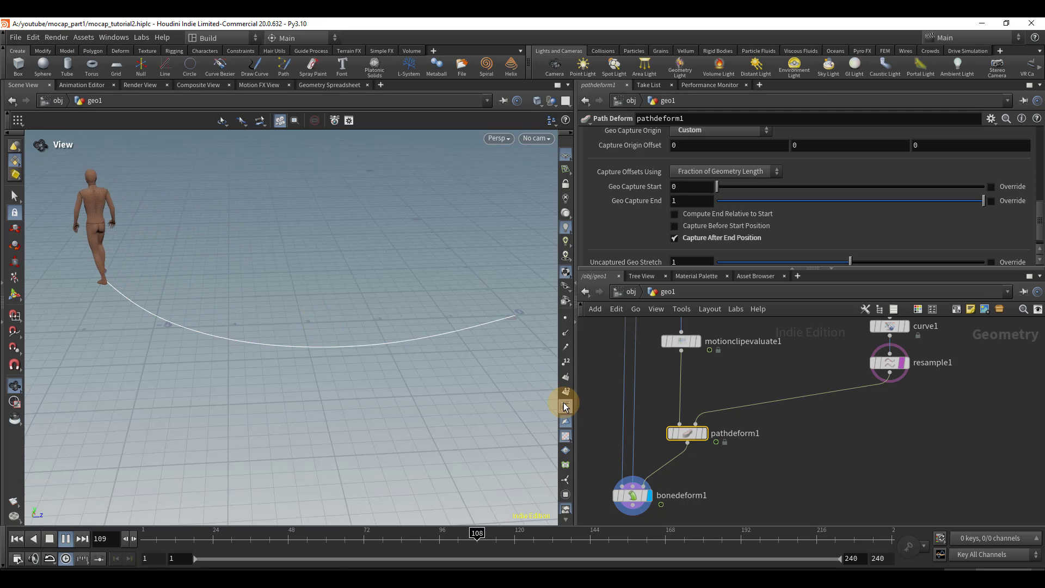